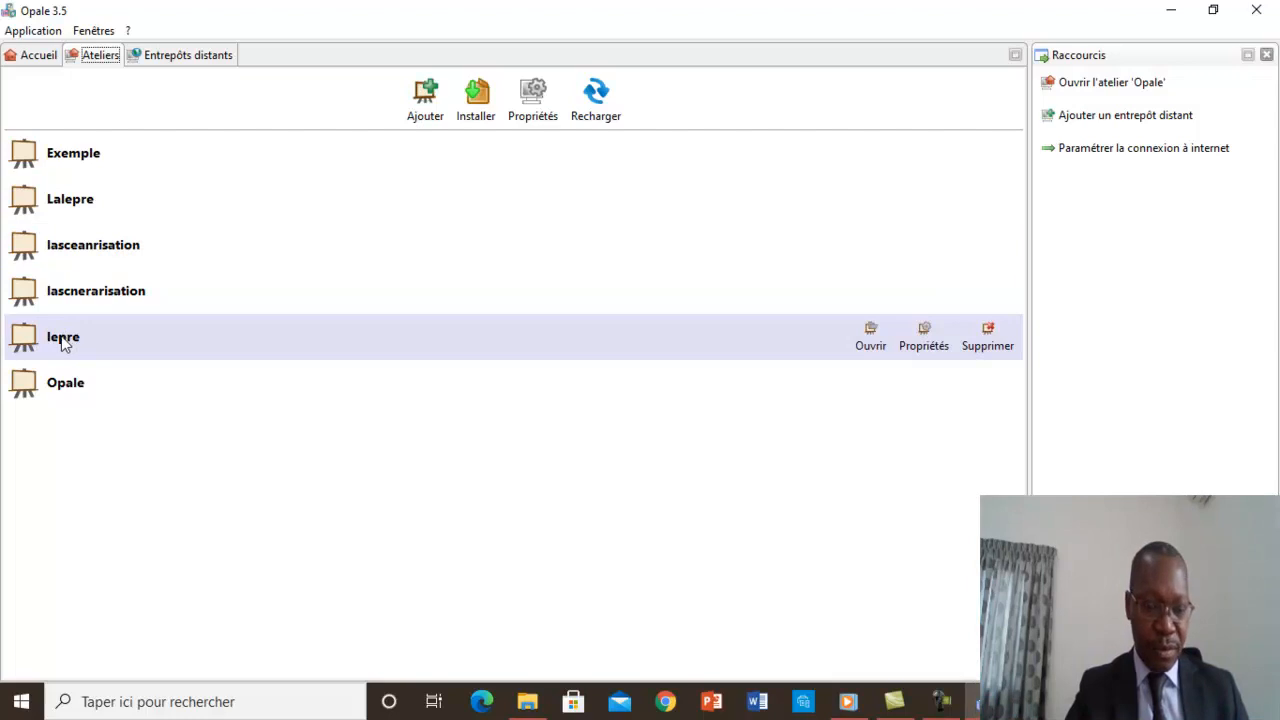
Open the lepre workshop and display module_La lèpre.xml from its La lèpre folder.
{"action": "double_click", "coordinate": [61, 340]}
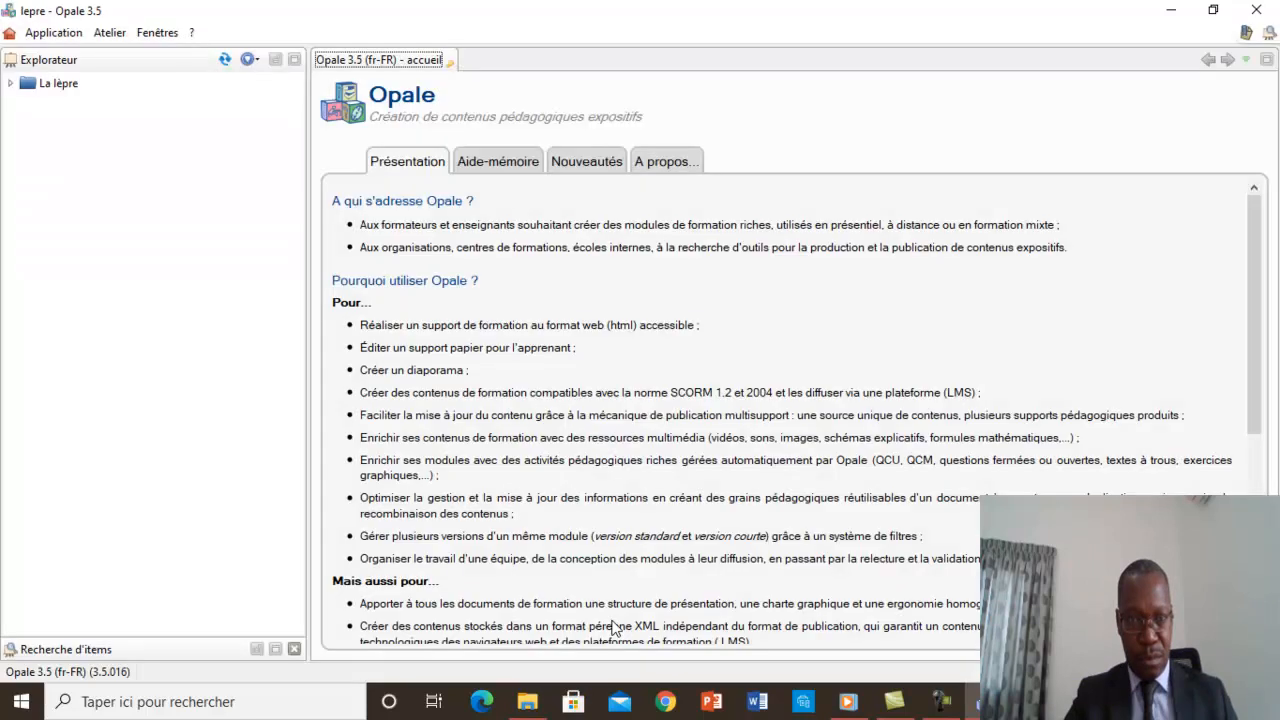
{"action": "double_click", "coordinate": [56, 86]}
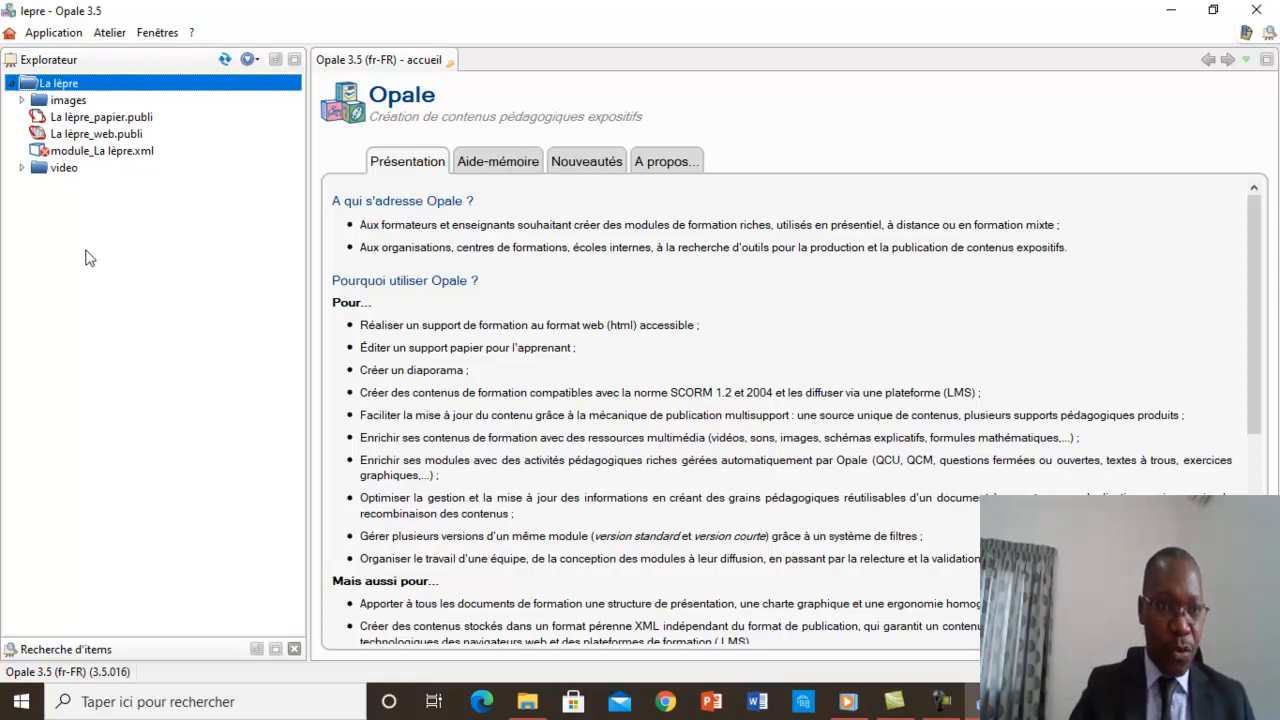
{"action": "double_click", "coordinate": [80, 152]}
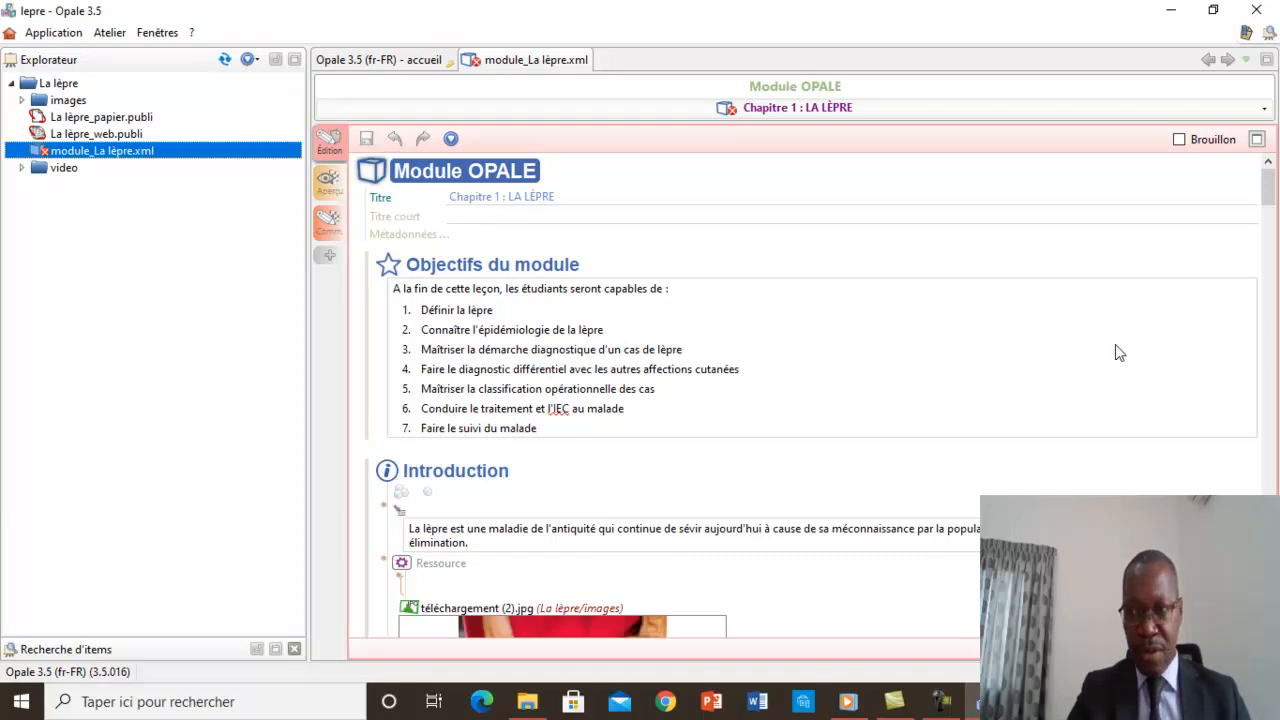
{"action": "scroll", "coordinate": [1268, 240], "scroll_direction": "down", "scroll_amount": 5}
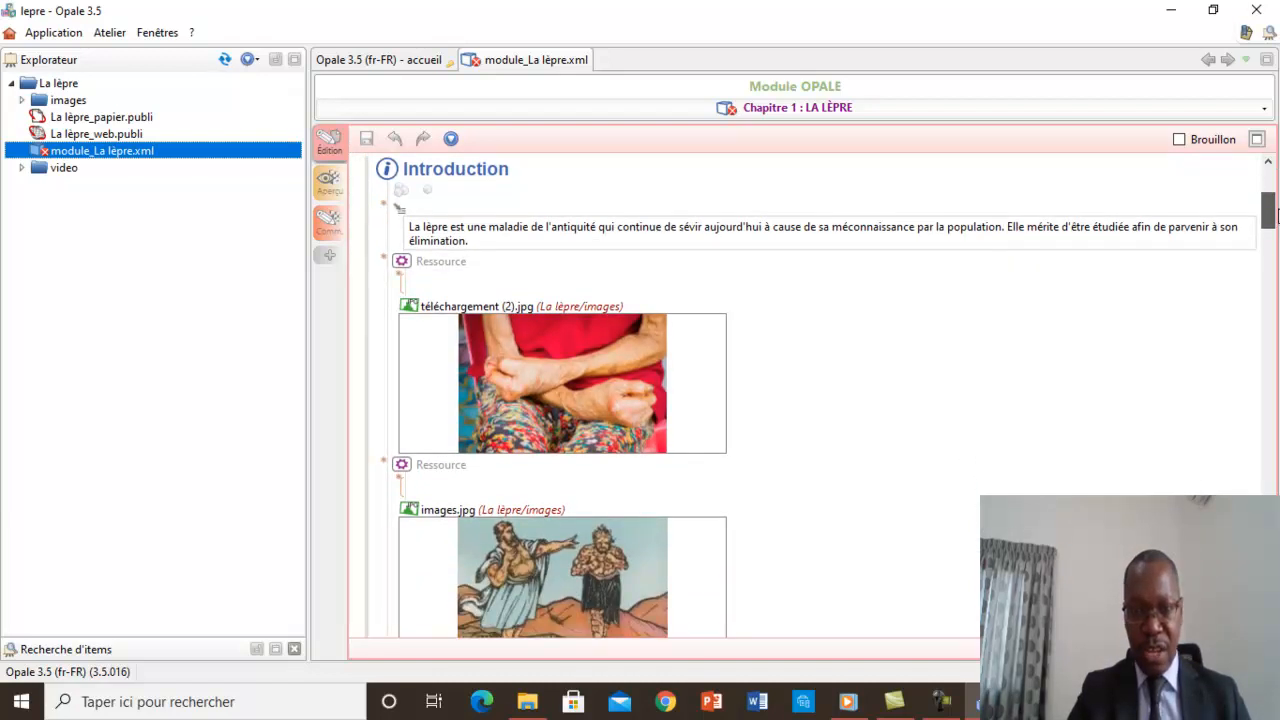
{"action": "left_click_drag", "start_coordinate": [1277, 205], "coordinate": [1277, 243]}
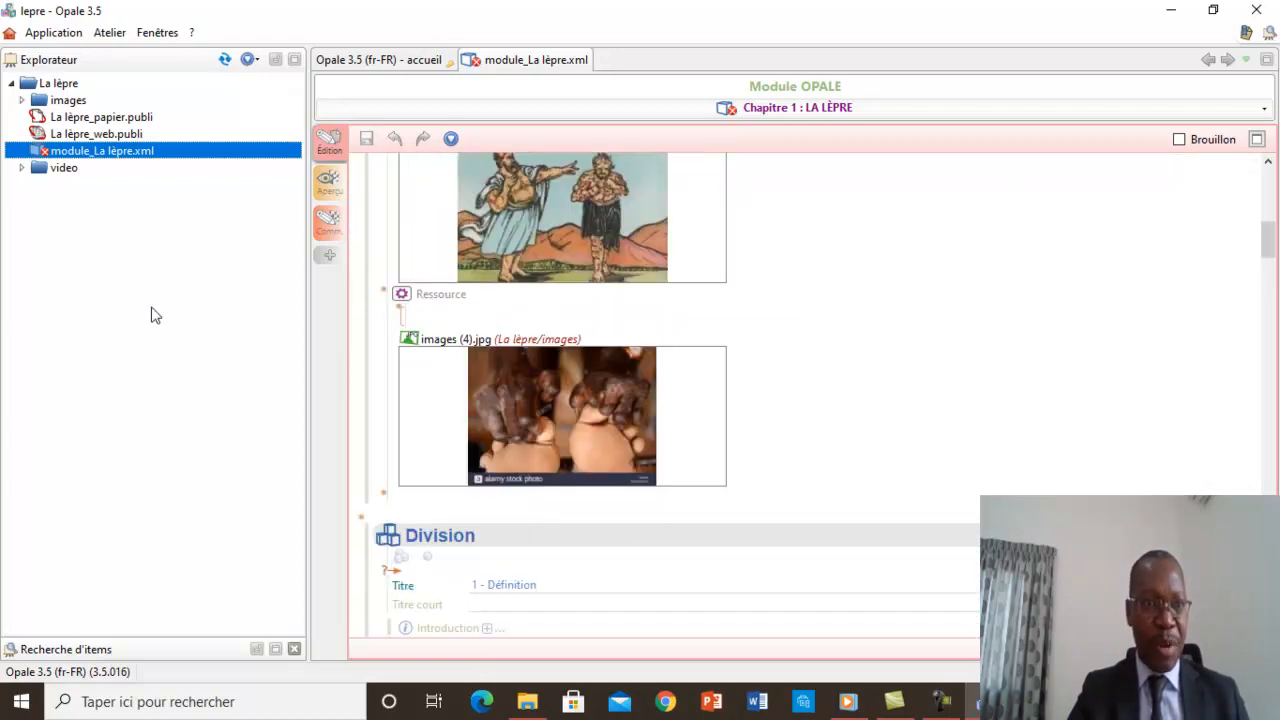
Delete the images folder from the La lèpre space.
{"action": "right_click", "coordinate": [70, 108]}
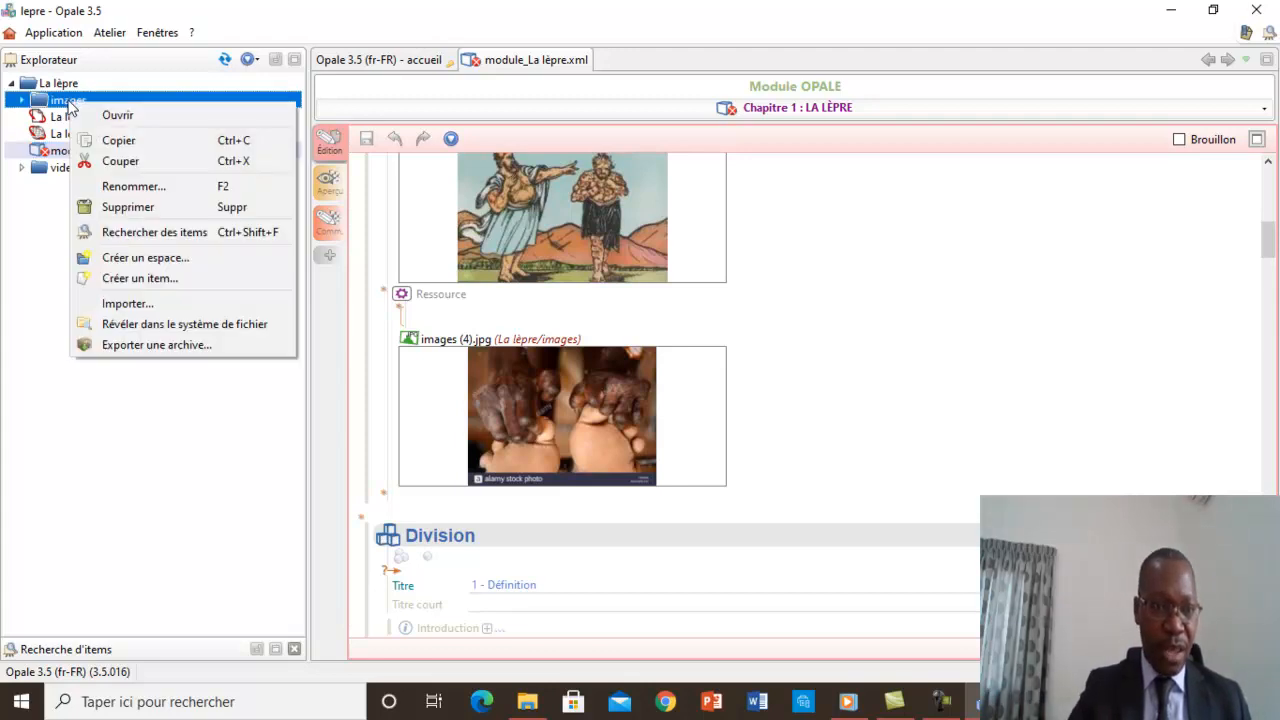
{"action": "left_click", "coordinate": [128, 207]}
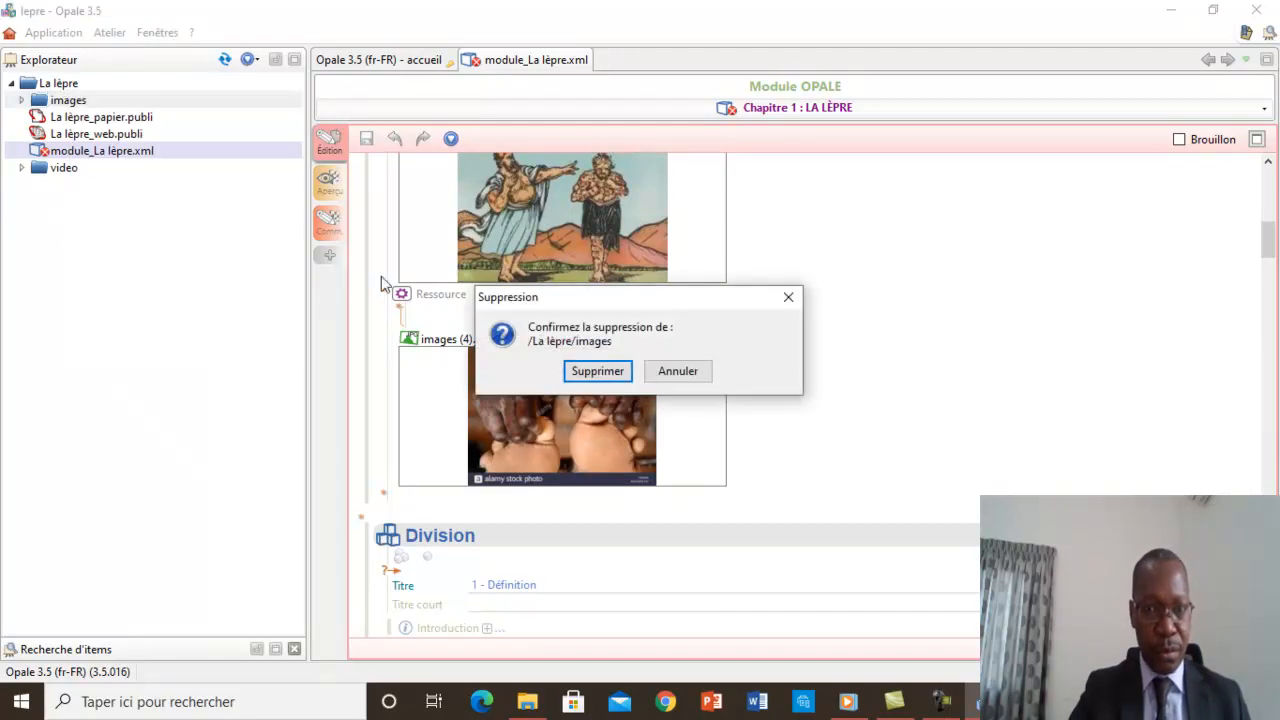
{"action": "left_click", "coordinate": [592, 371]}
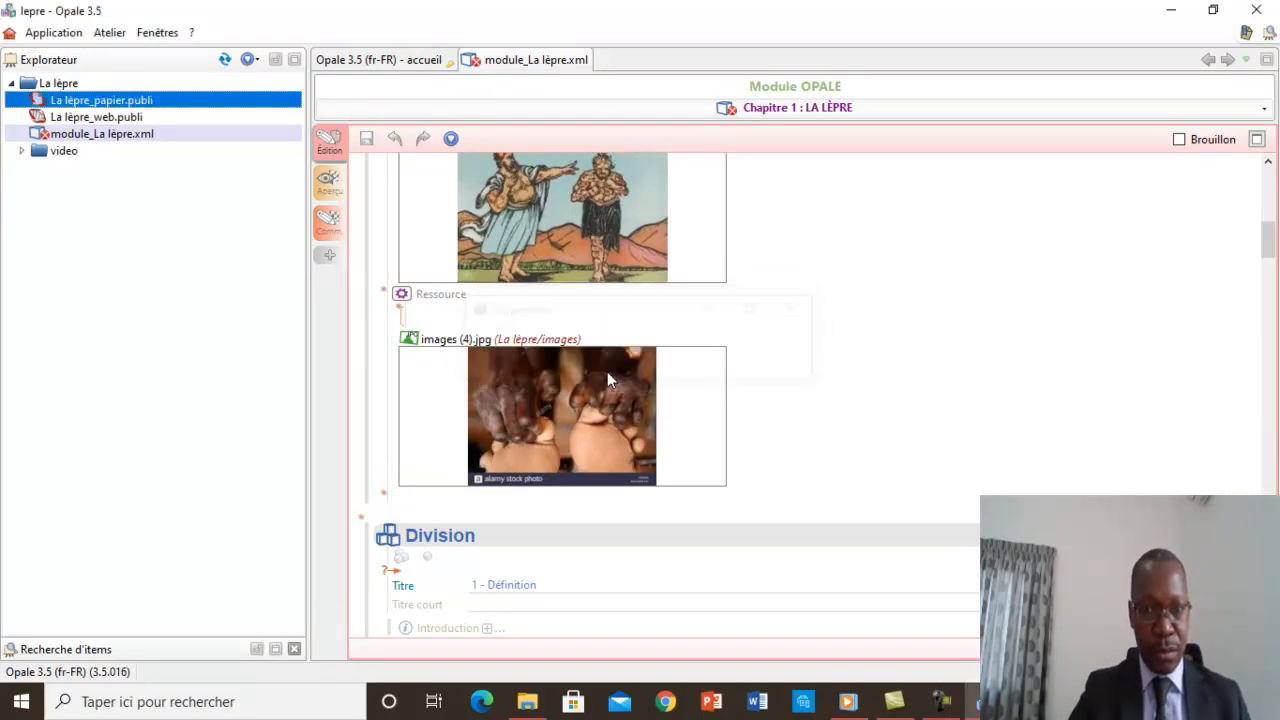
{"action": "left_click", "coordinate": [110, 313]}
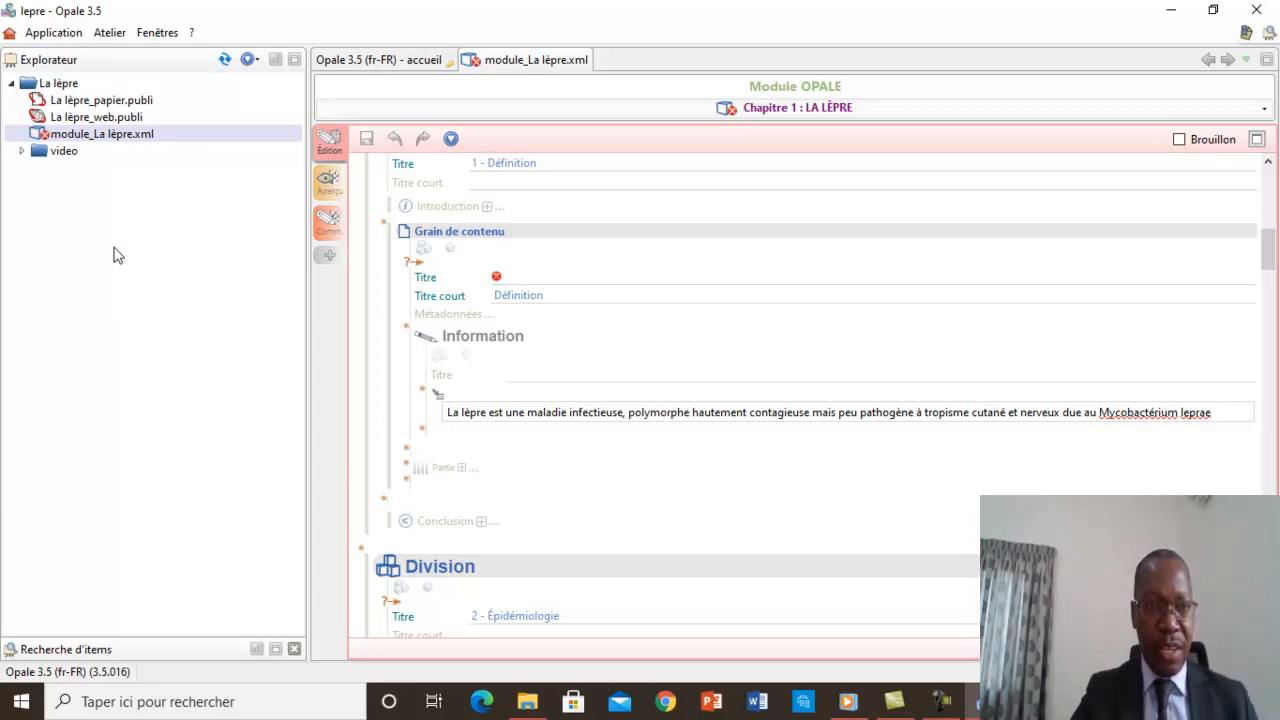
Create a new space named "images" inside the La lèpre folder.
{"action": "right_click", "coordinate": [58, 85]}
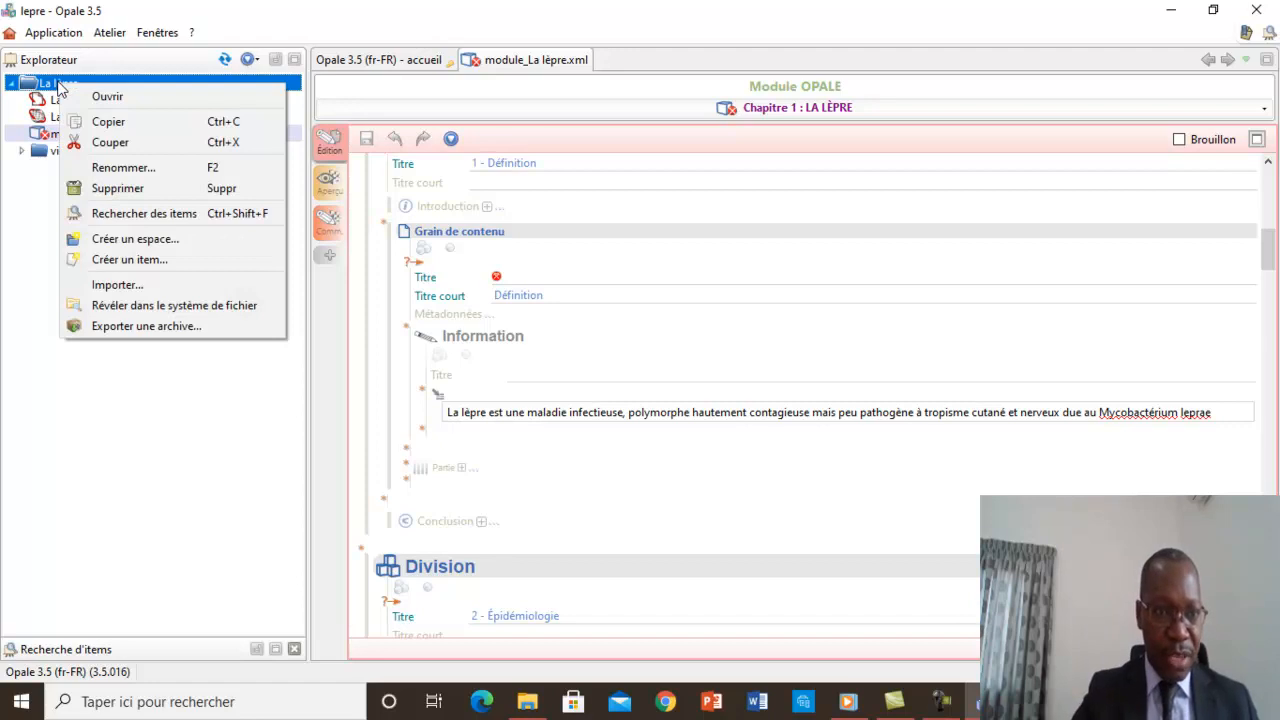
{"action": "left_click", "coordinate": [134, 238]}
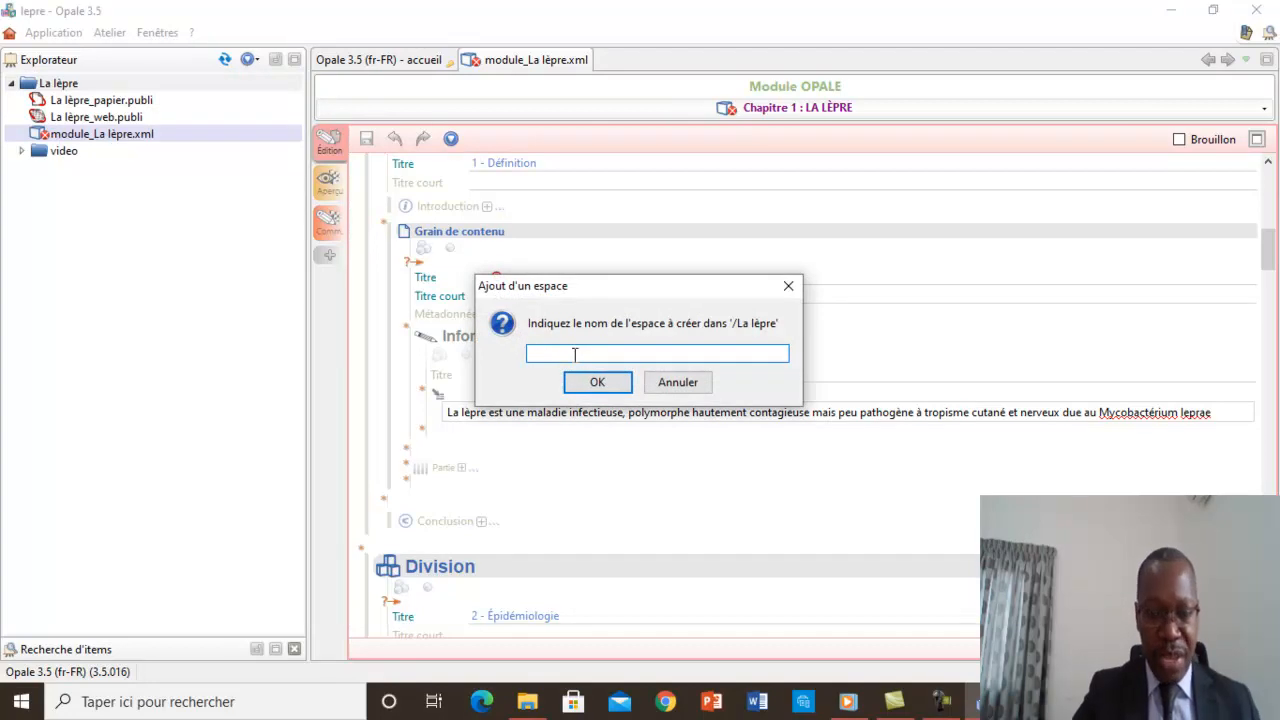
{"action": "type", "text": "images"}
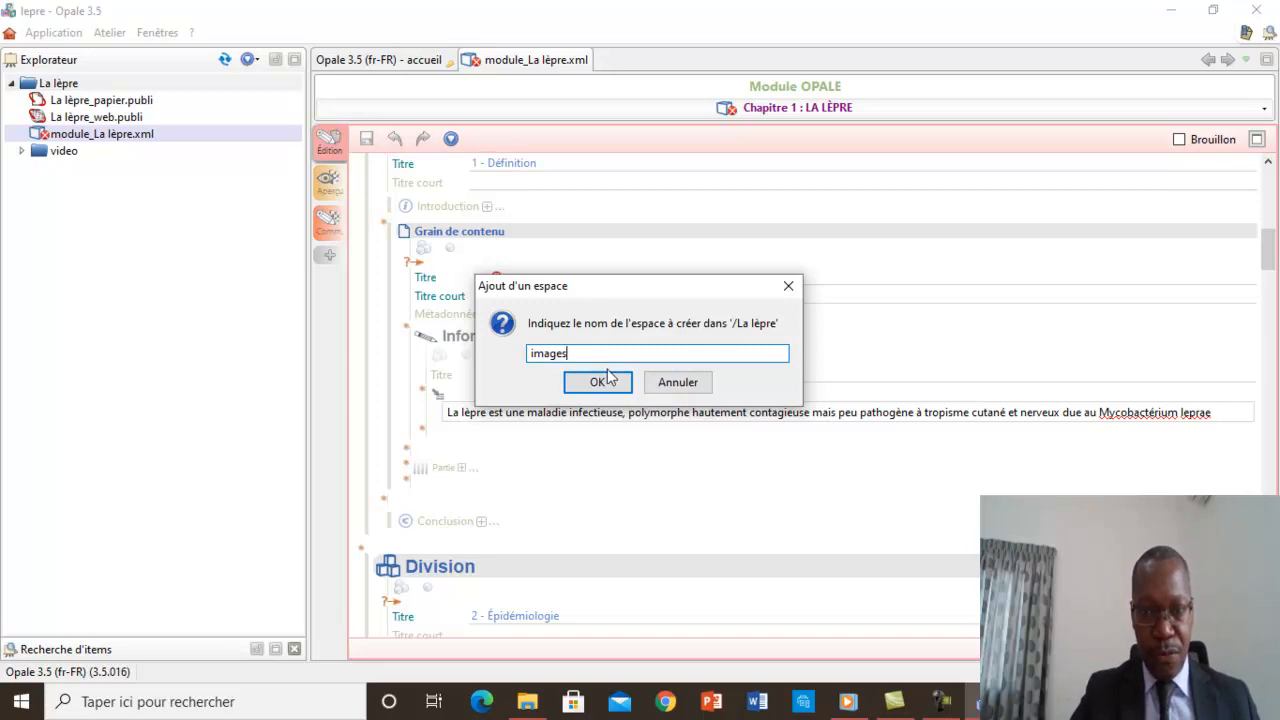
{"action": "left_click", "coordinate": [607, 382]}
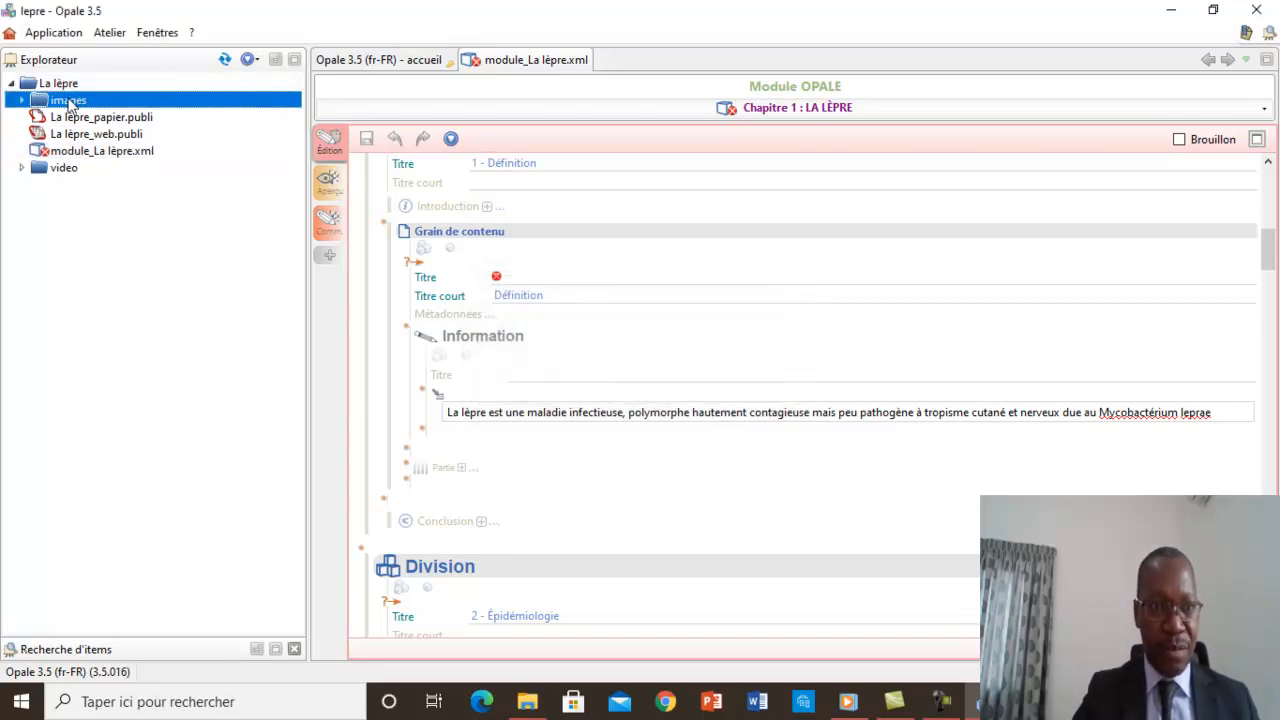
{"action": "left_click", "coordinate": [77, 253]}
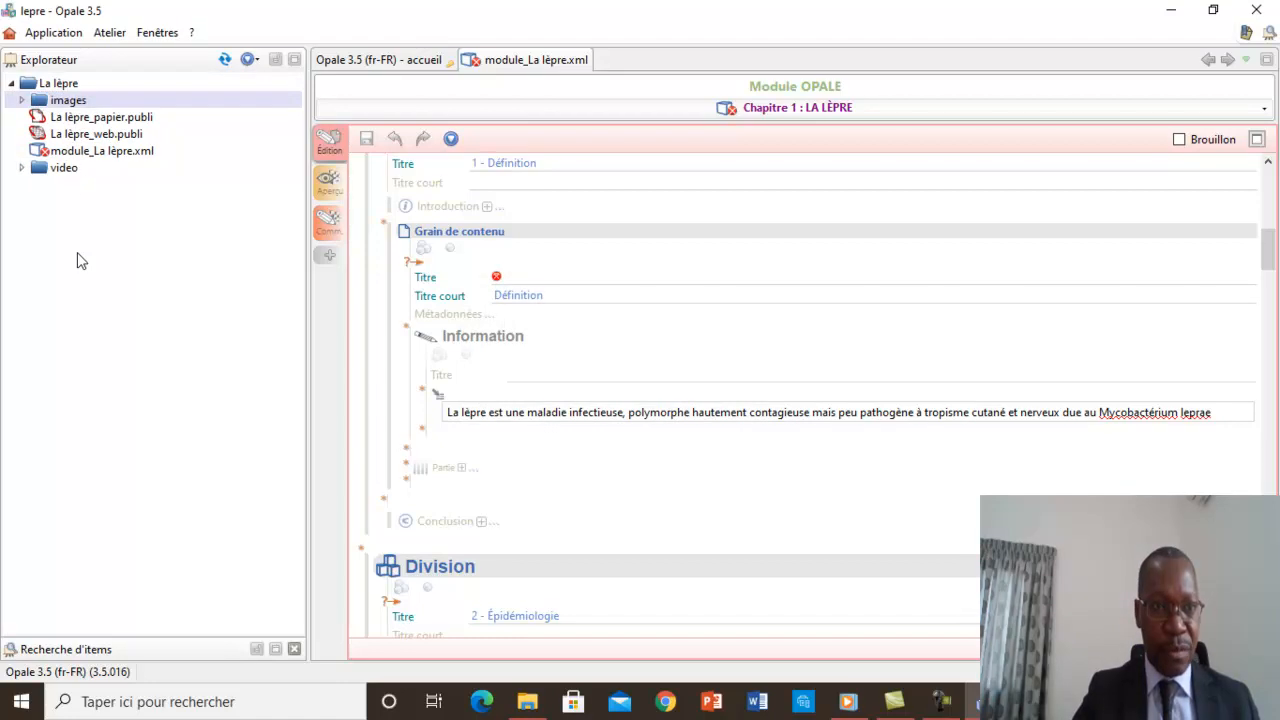
{"action": "left_click", "coordinate": [73, 104]}
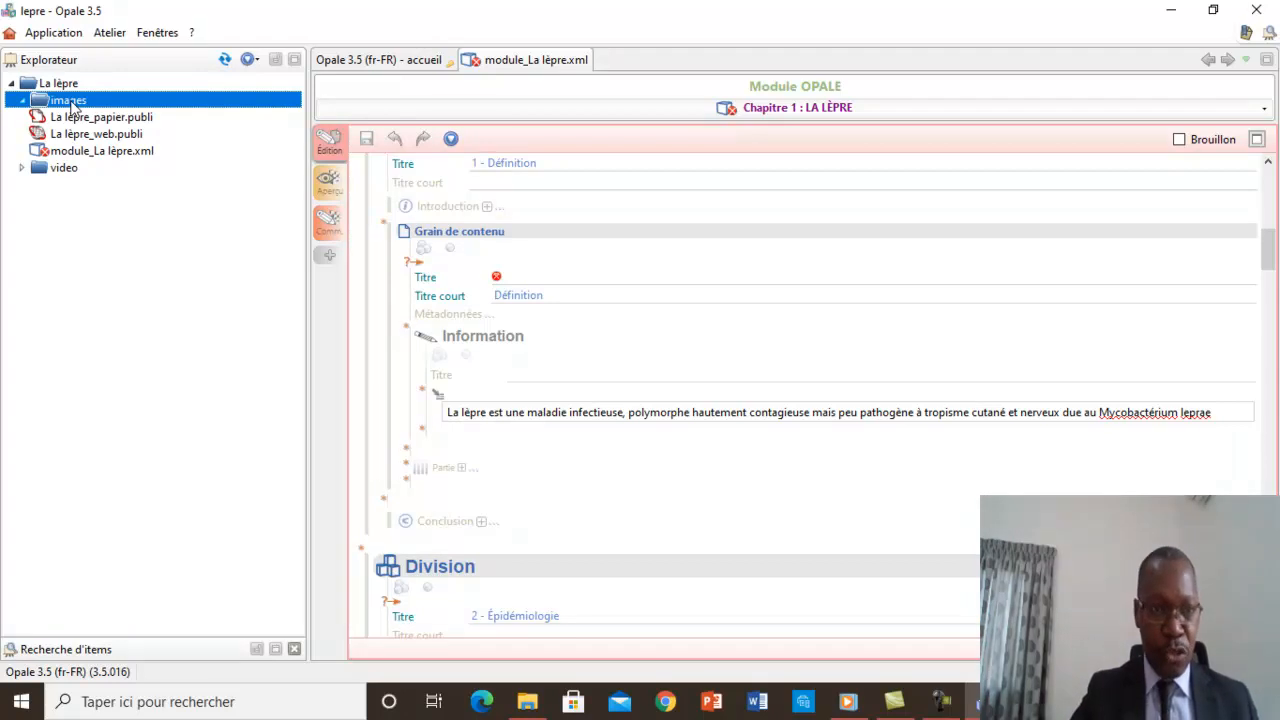
{"action": "left_click", "coordinate": [84, 358]}
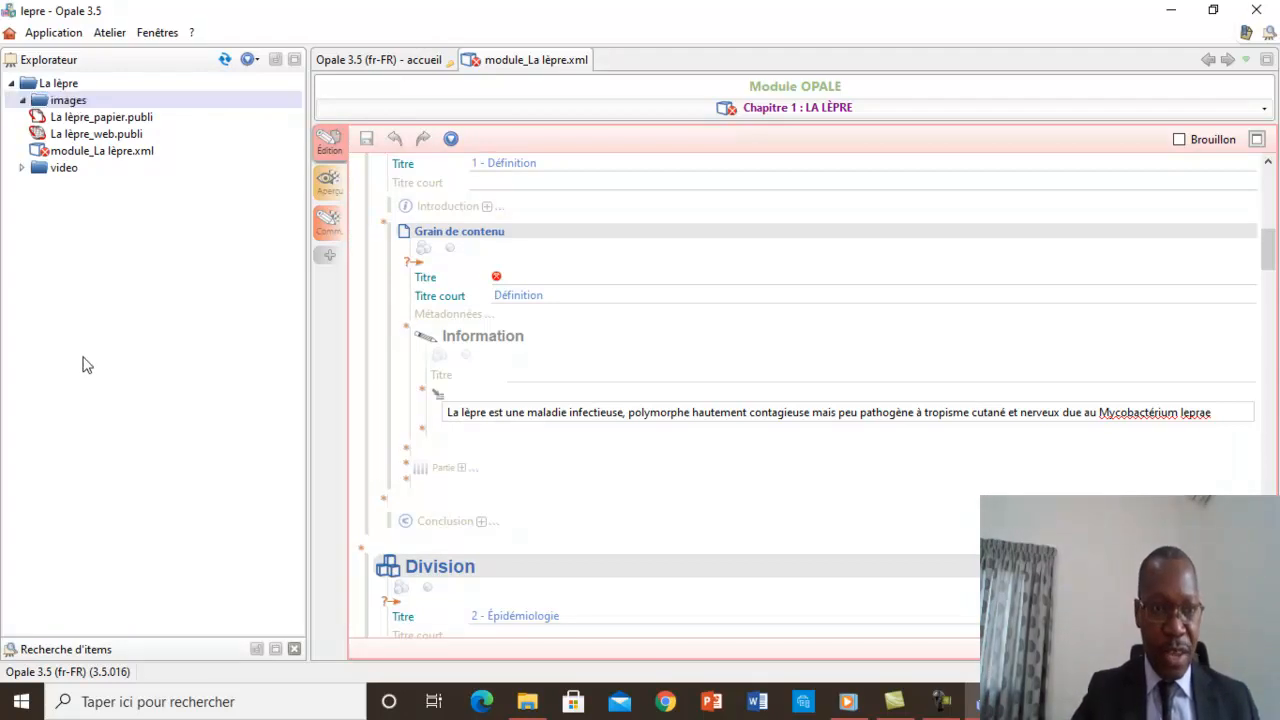
{"action": "right_click", "coordinate": [66, 106]}
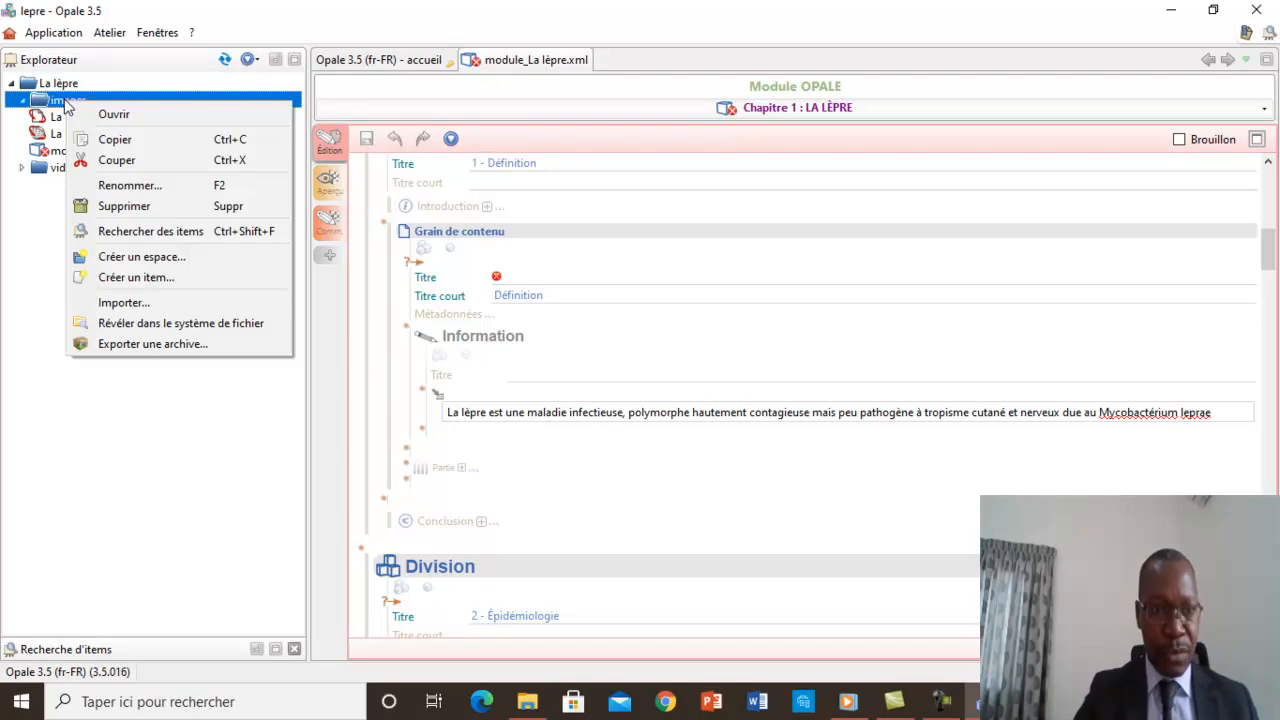
{"action": "left_click", "coordinate": [123, 302]}
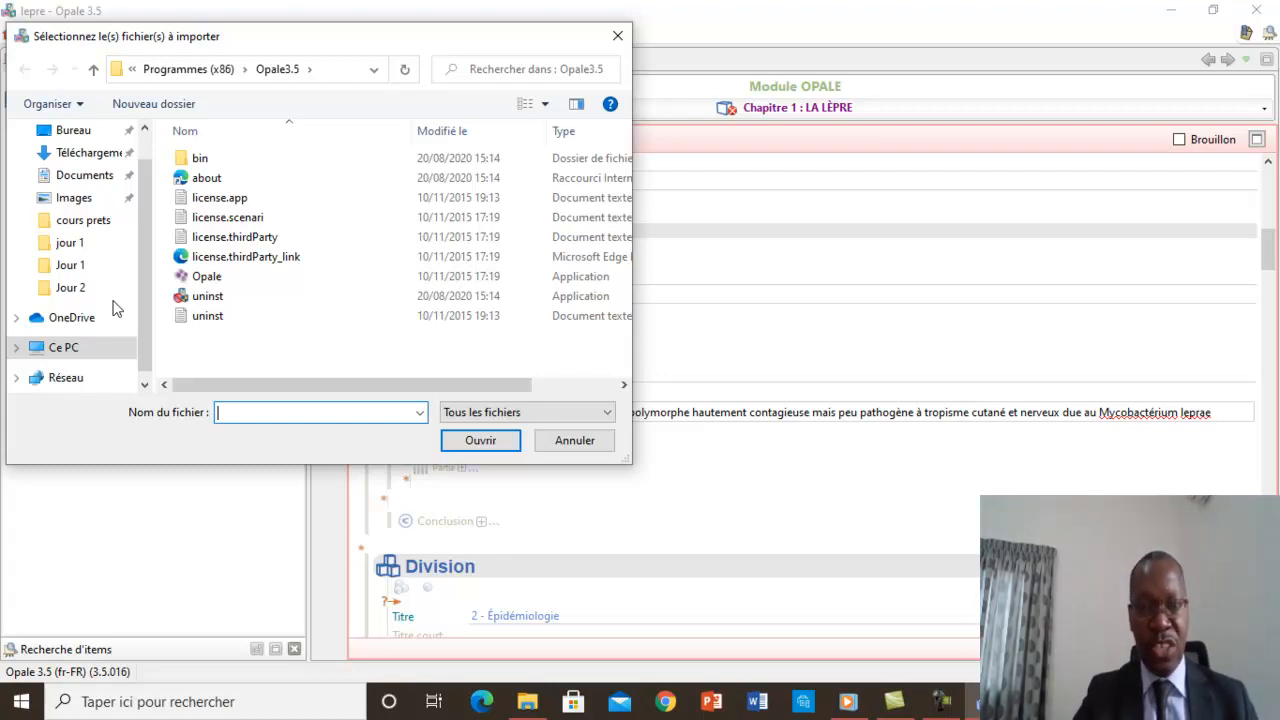
{"action": "left_click", "coordinate": [619, 39]}
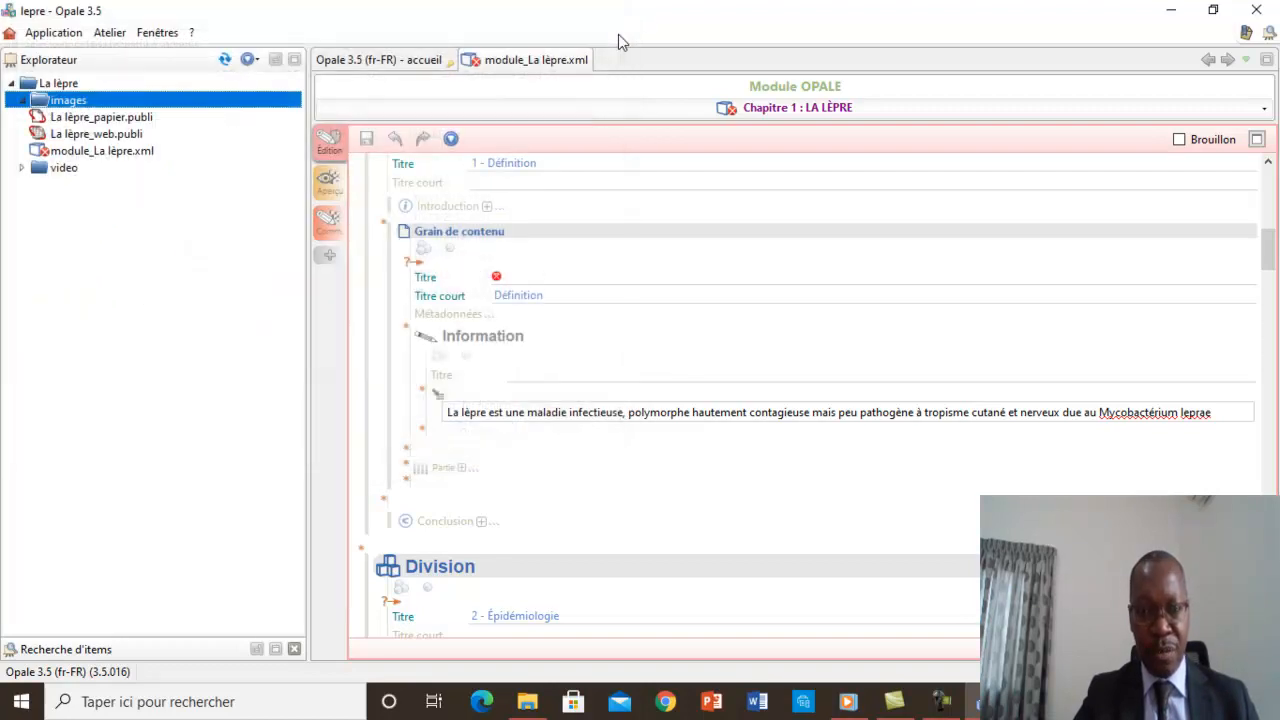
Switch to Google Chrome and search Google Images for "la lèpre".
{"action": "left_click", "coordinate": [665, 703]}
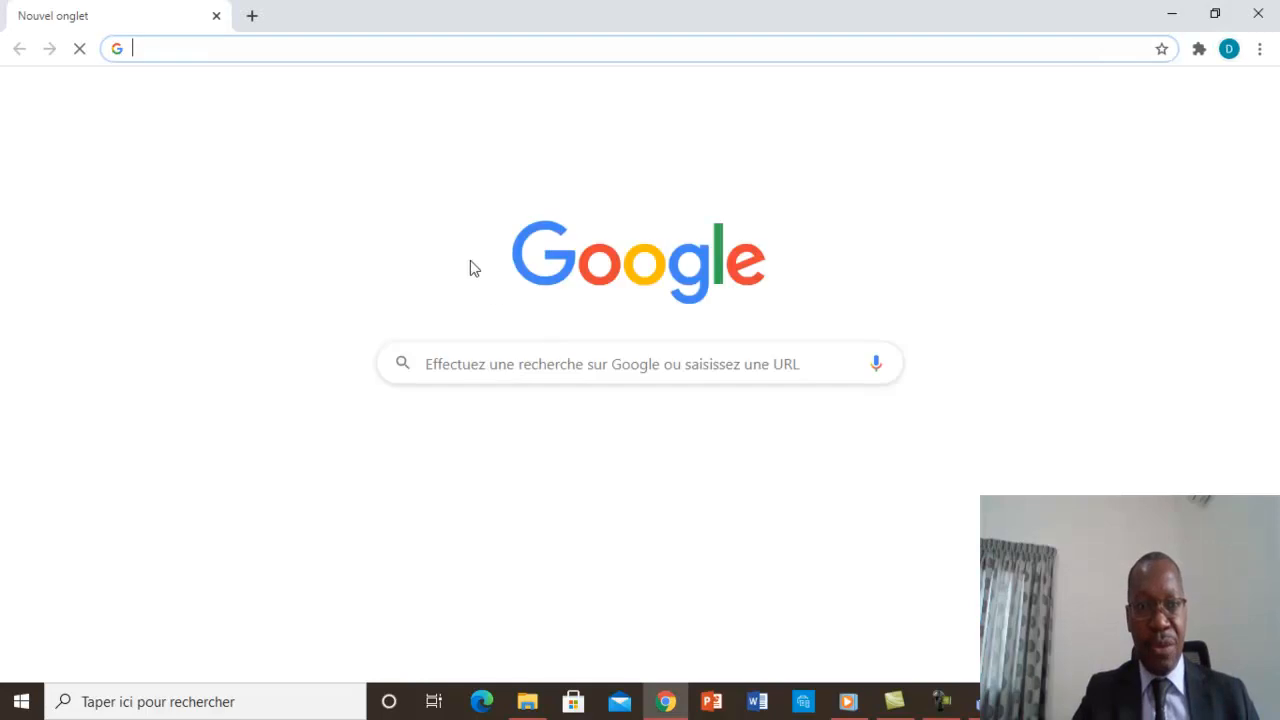
{"action": "left_click", "coordinate": [265, 49]}
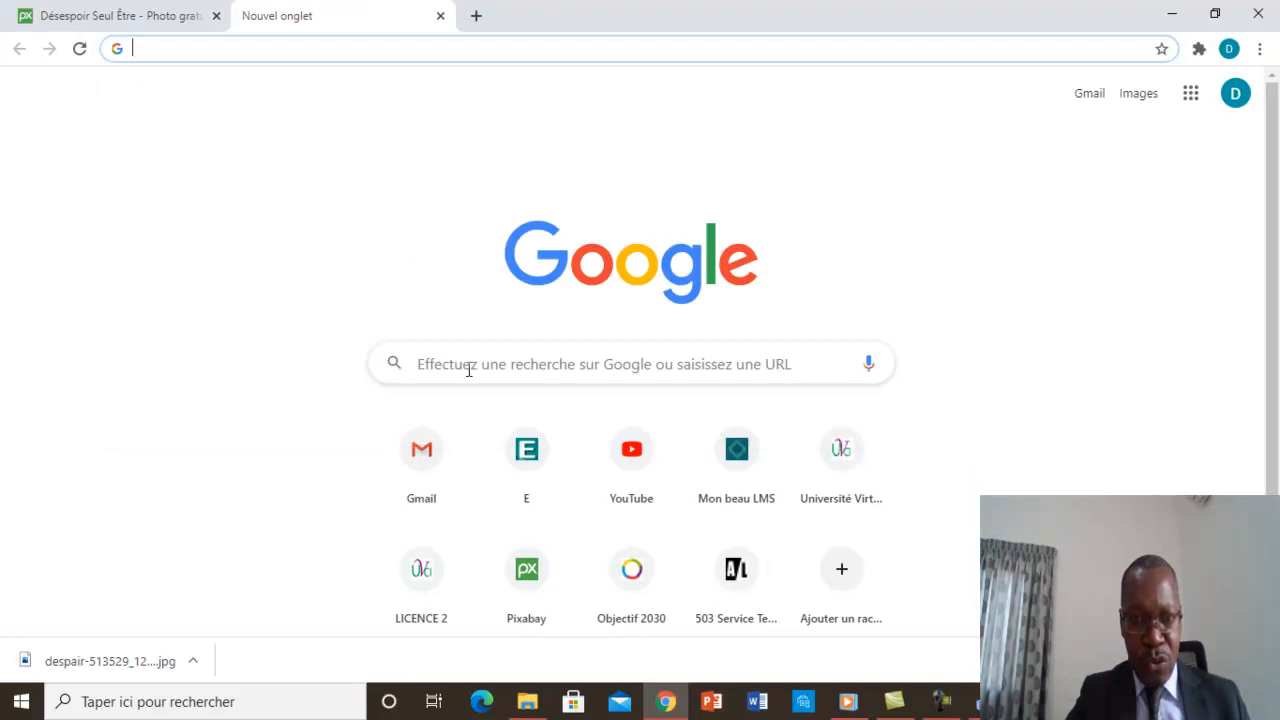
{"action": "left_click", "coordinate": [467, 369]}
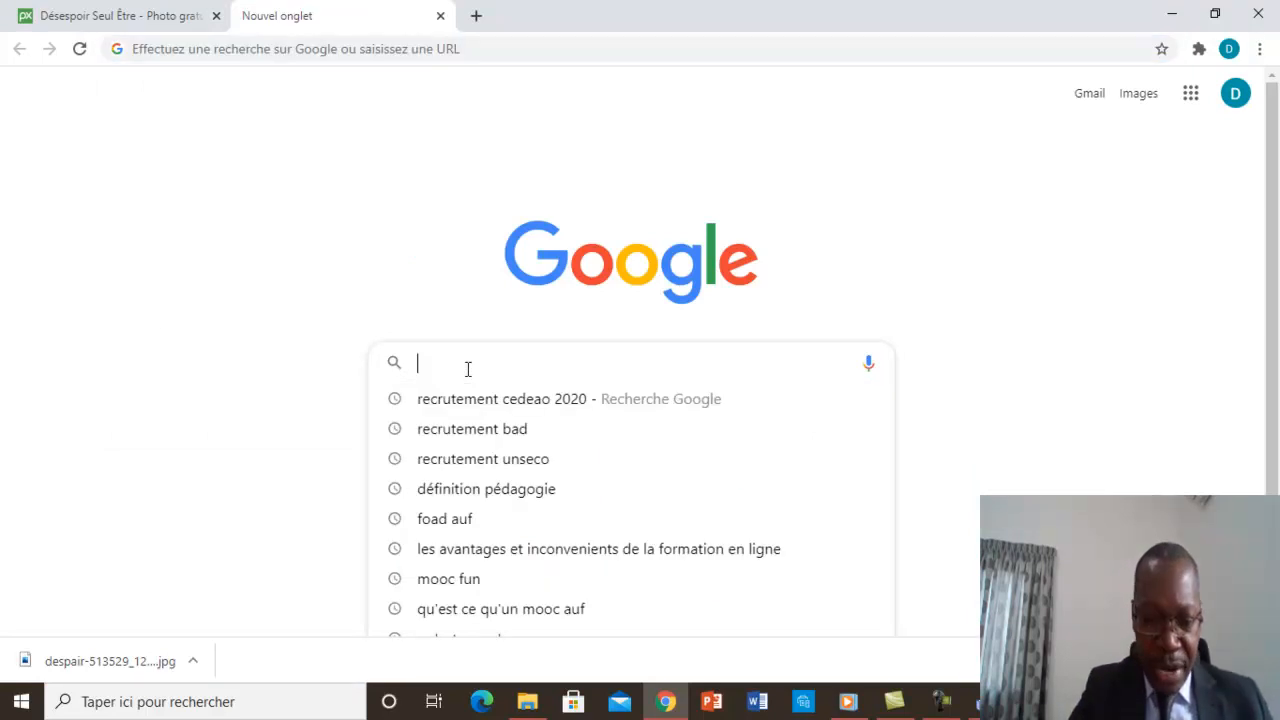
{"action": "type", "text": "la "}
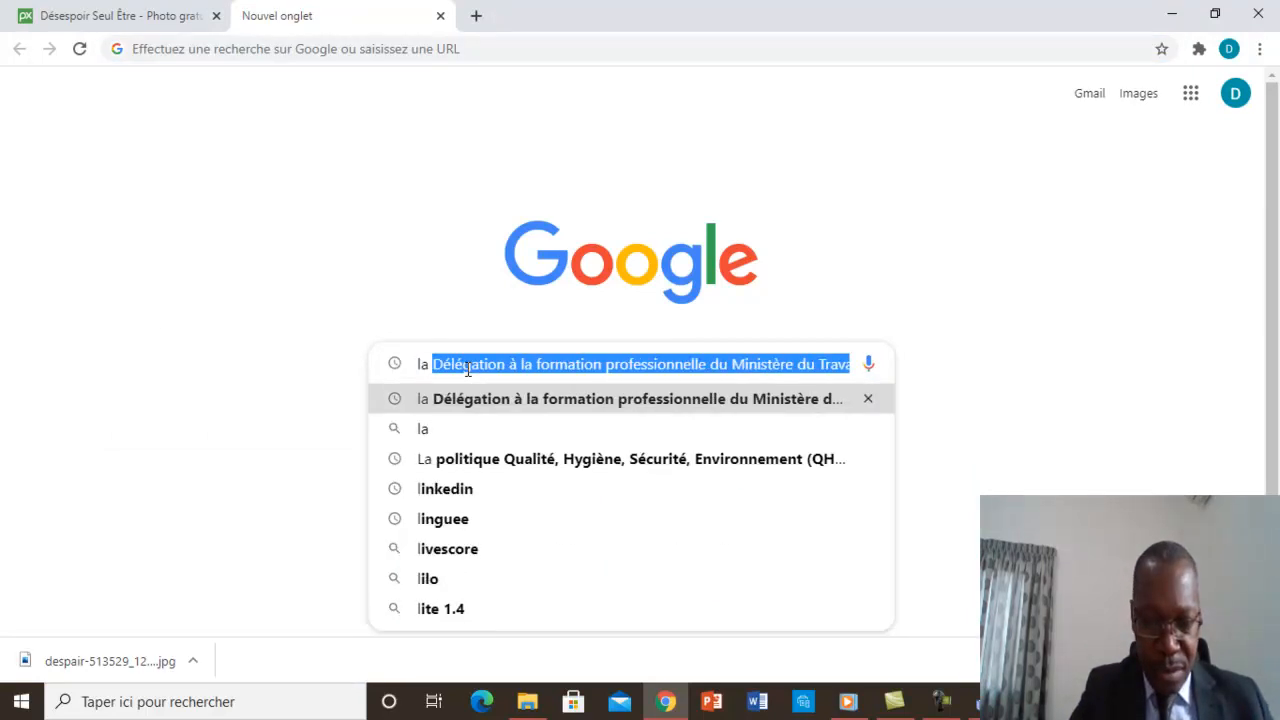
{"action": "type", "text": "lèpre"}
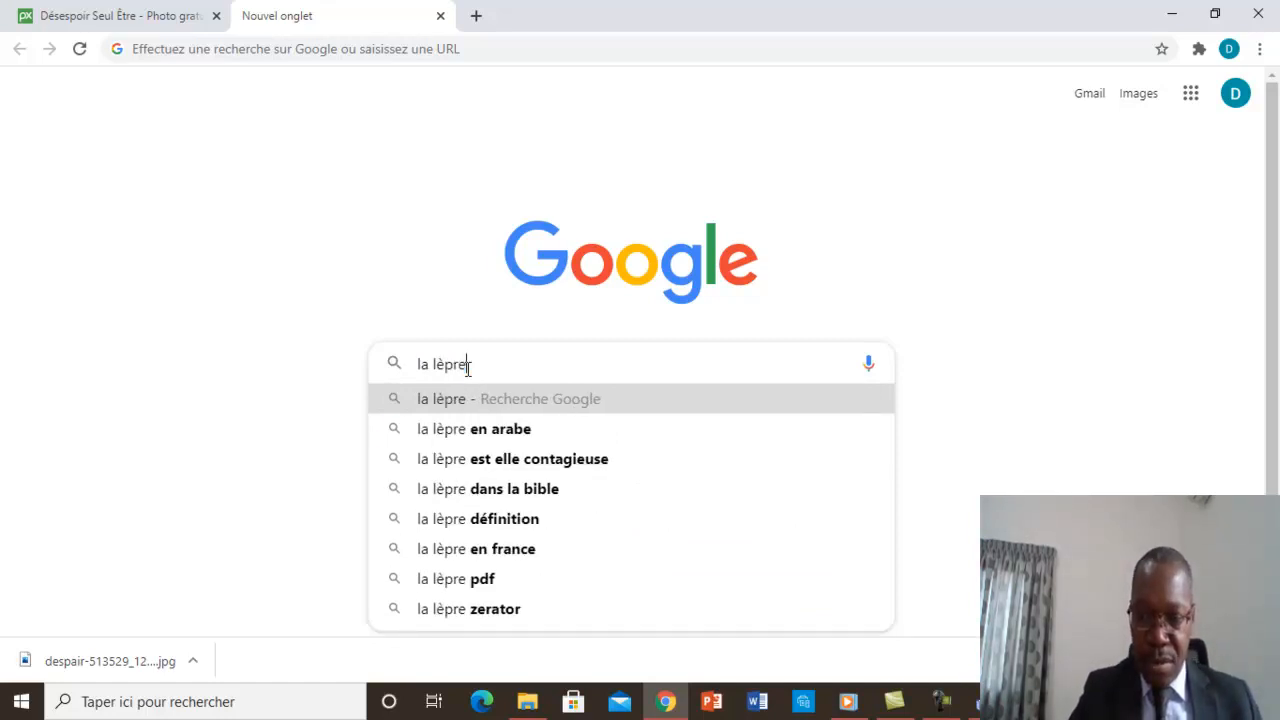
{"action": "key", "text": "Return"}
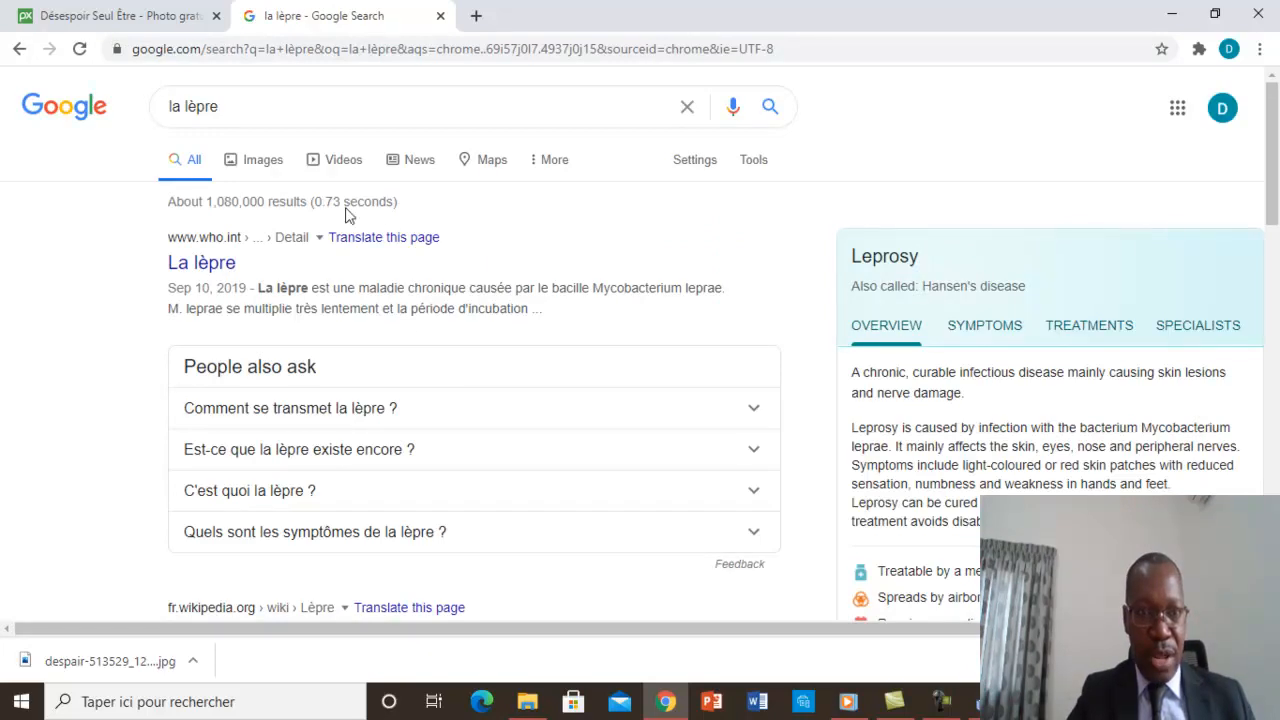
{"action": "left_click", "coordinate": [263, 168]}
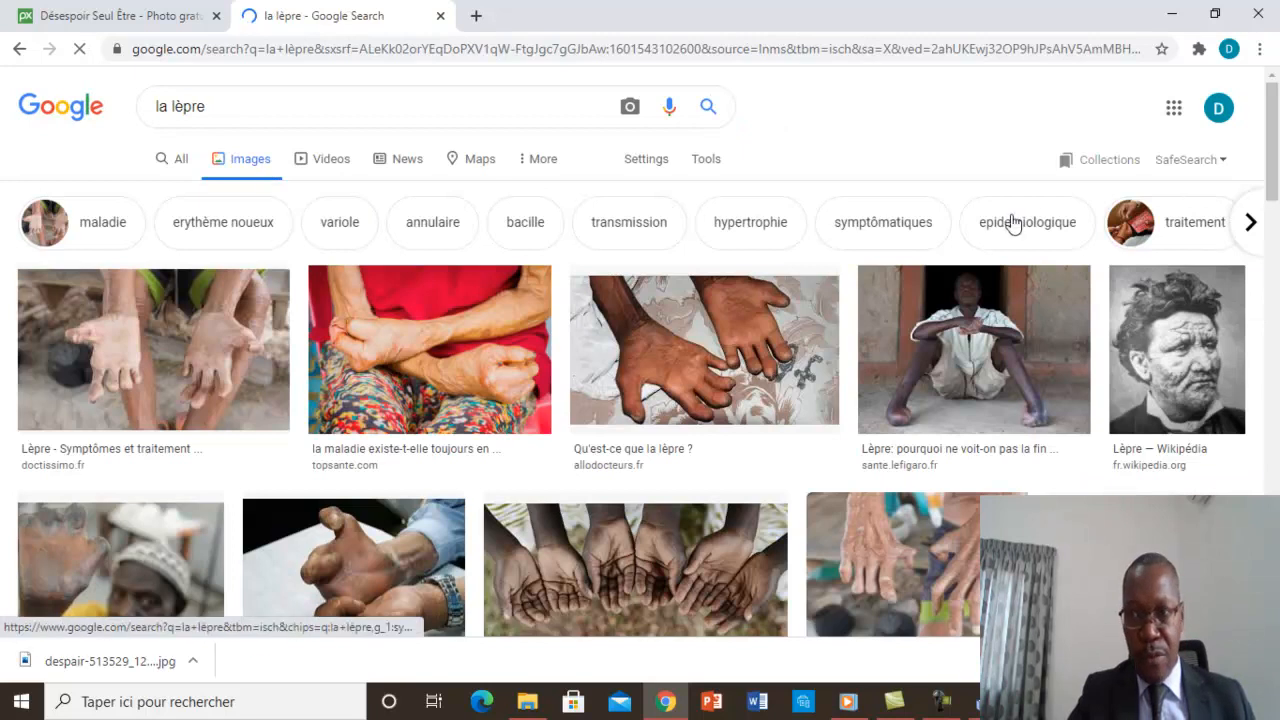
Save the topsante.com picture of crossed arms against red clothing in the Jour 2 folder as a JPEG named "imagelepre".
{"action": "left_click_drag", "start_coordinate": [1273, 140], "coordinate": [1277, 236]}
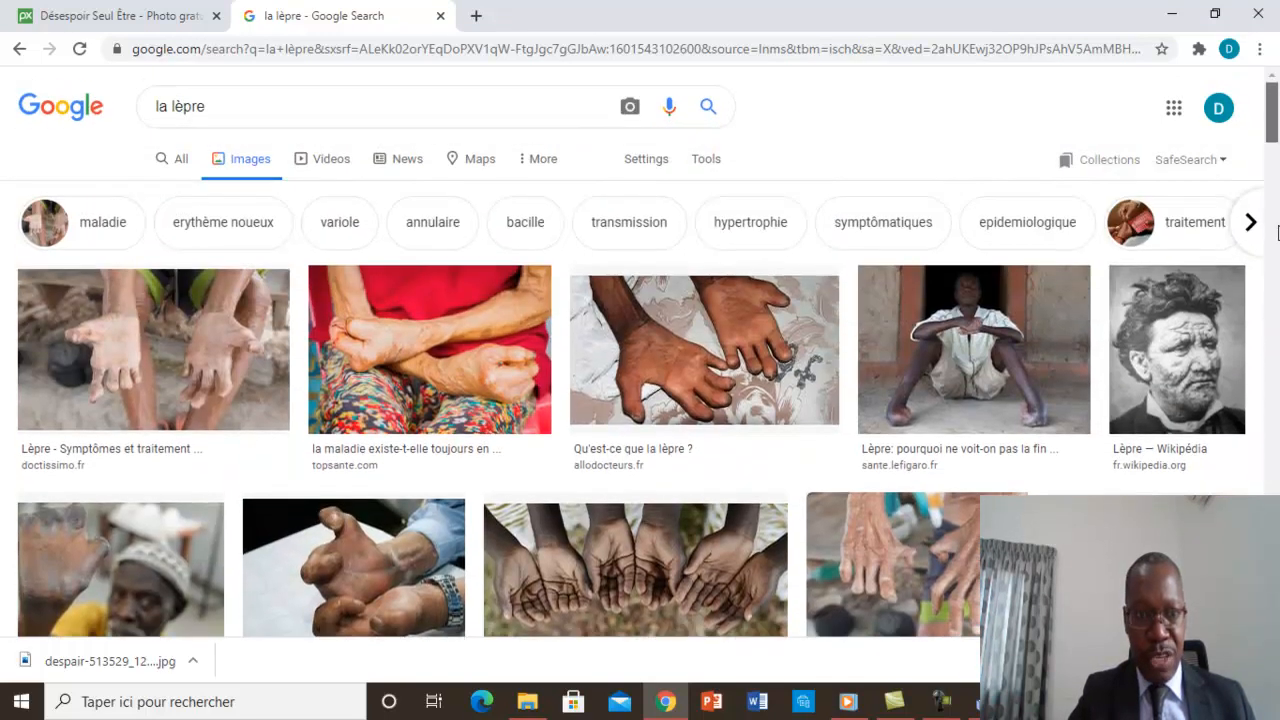
{"action": "right_click", "coordinate": [426, 332]}
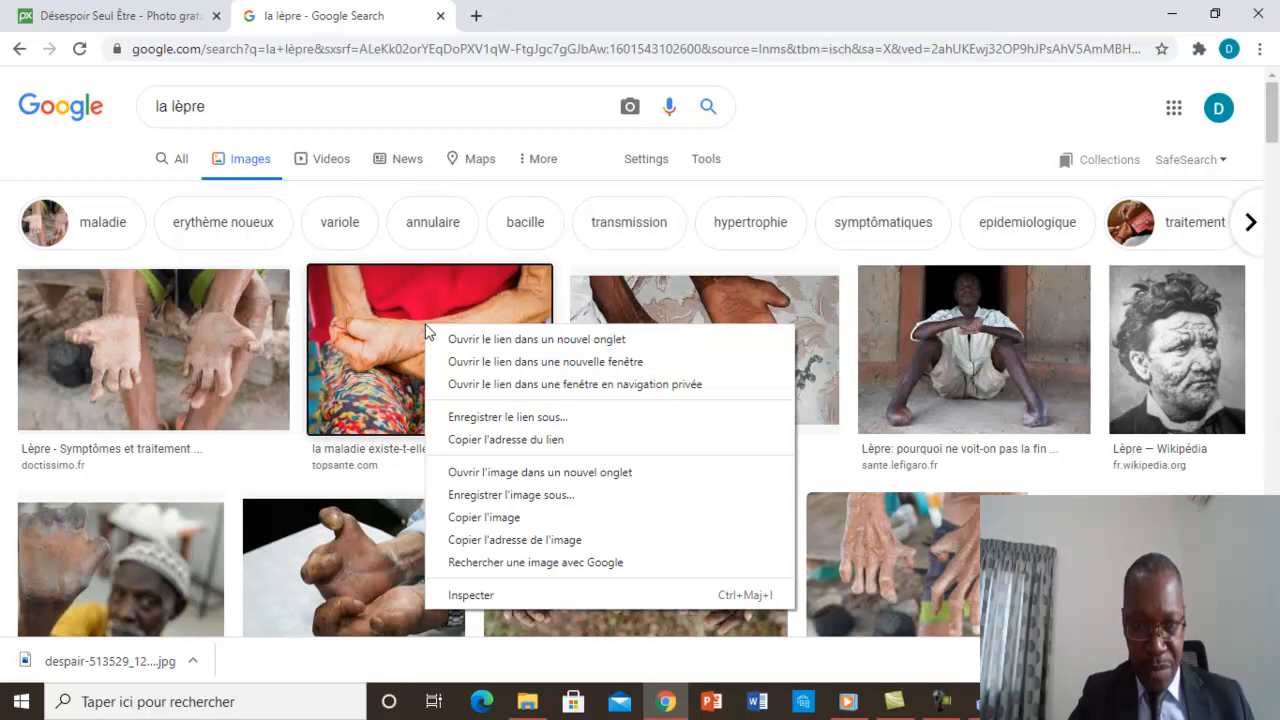
{"action": "left_click", "coordinate": [520, 496]}
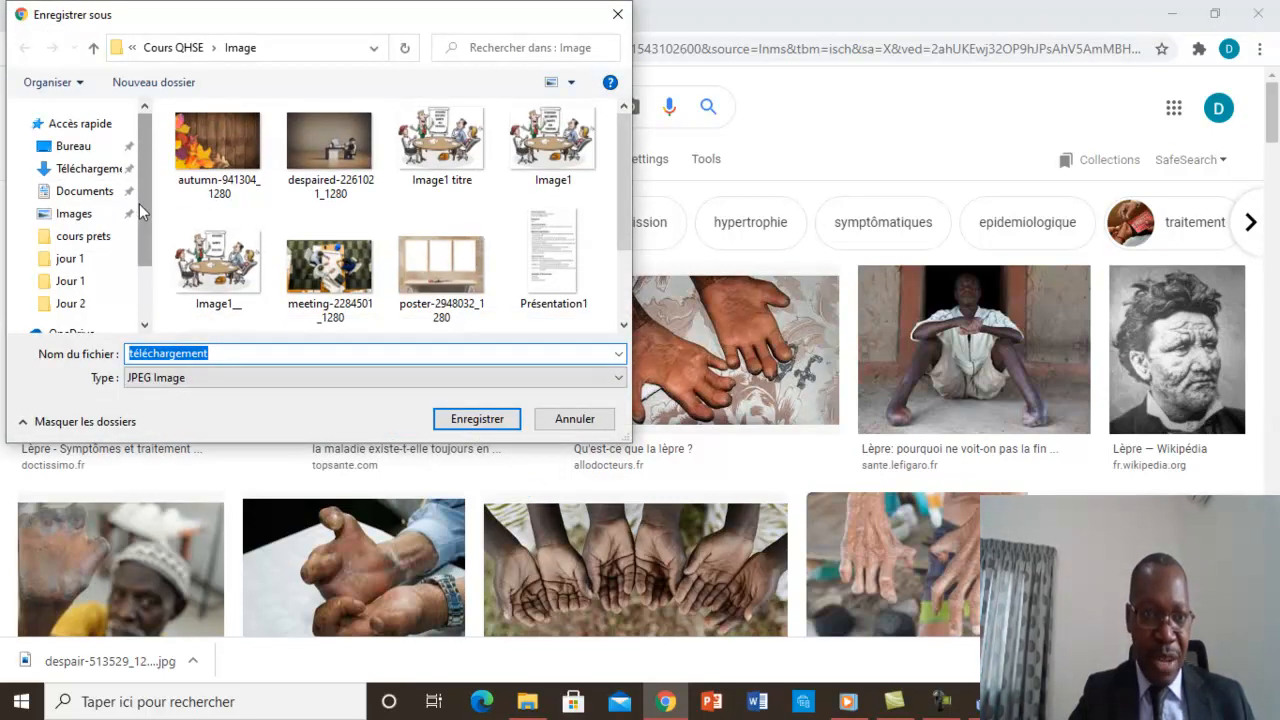
{"action": "left_click_drag", "start_coordinate": [139, 204], "coordinate": [150, 230]}
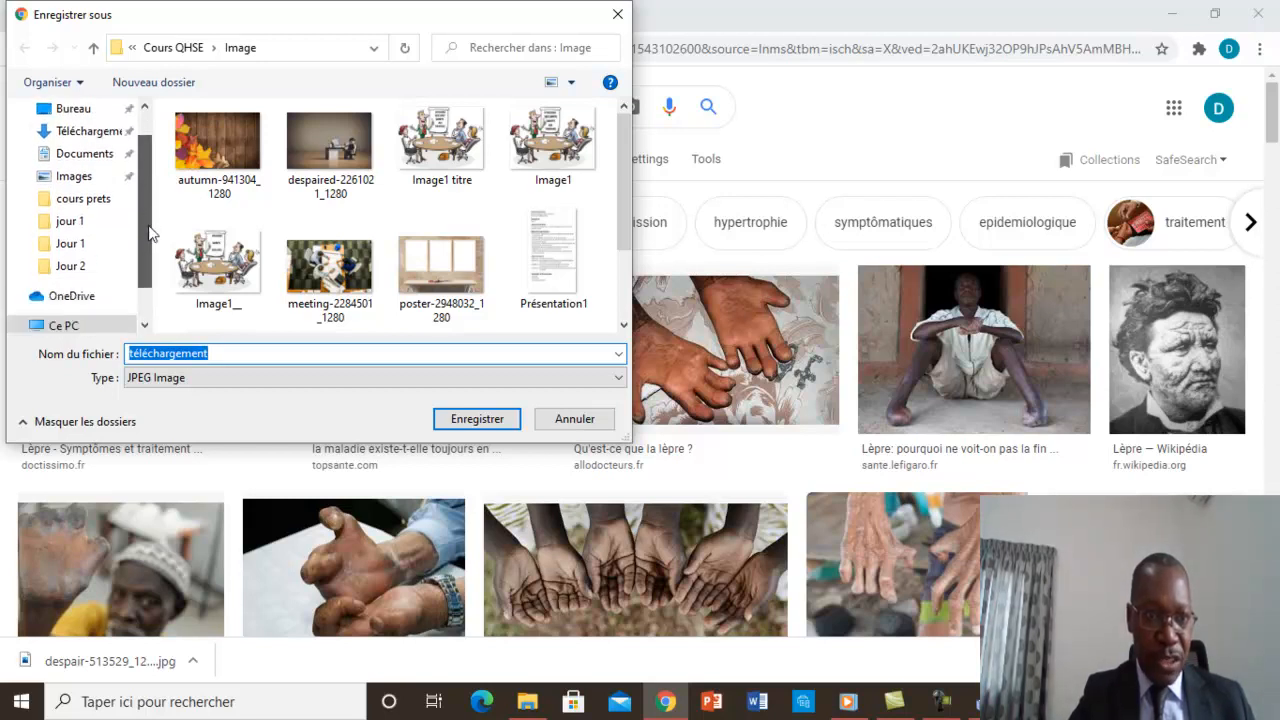
{"action": "left_click", "coordinate": [68, 268]}
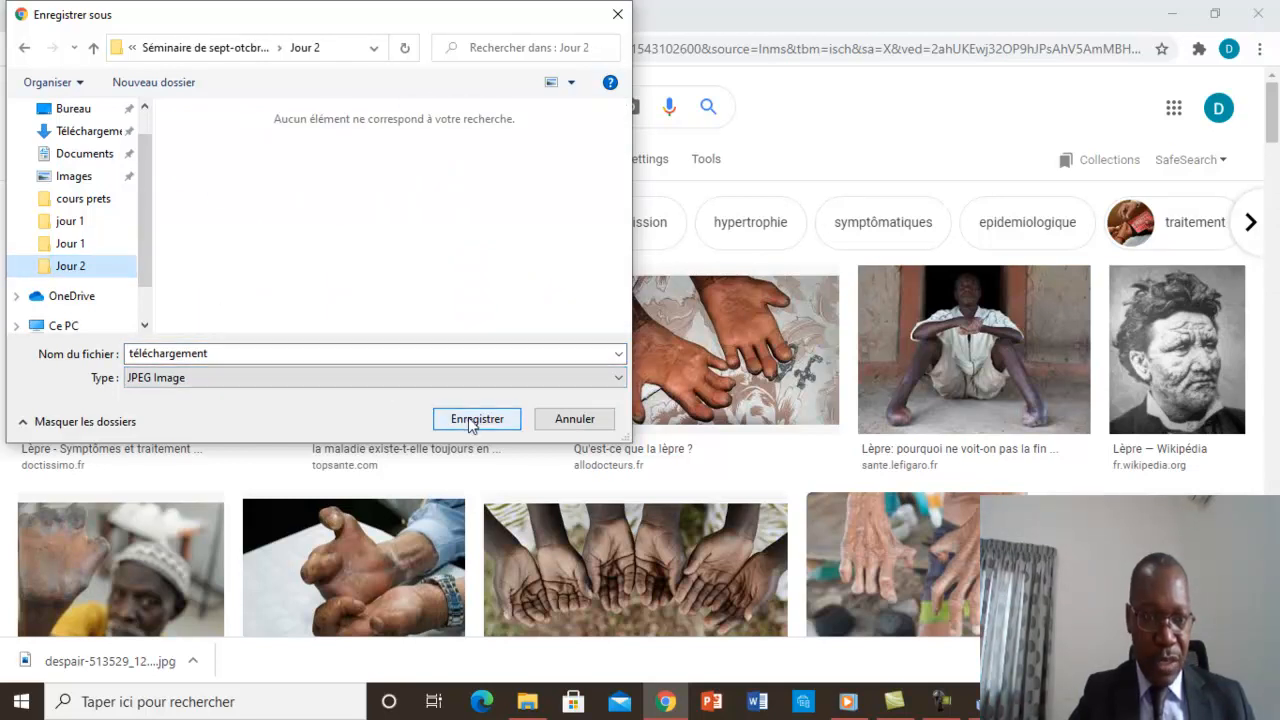
{"action": "double_click", "coordinate": [214, 350]}
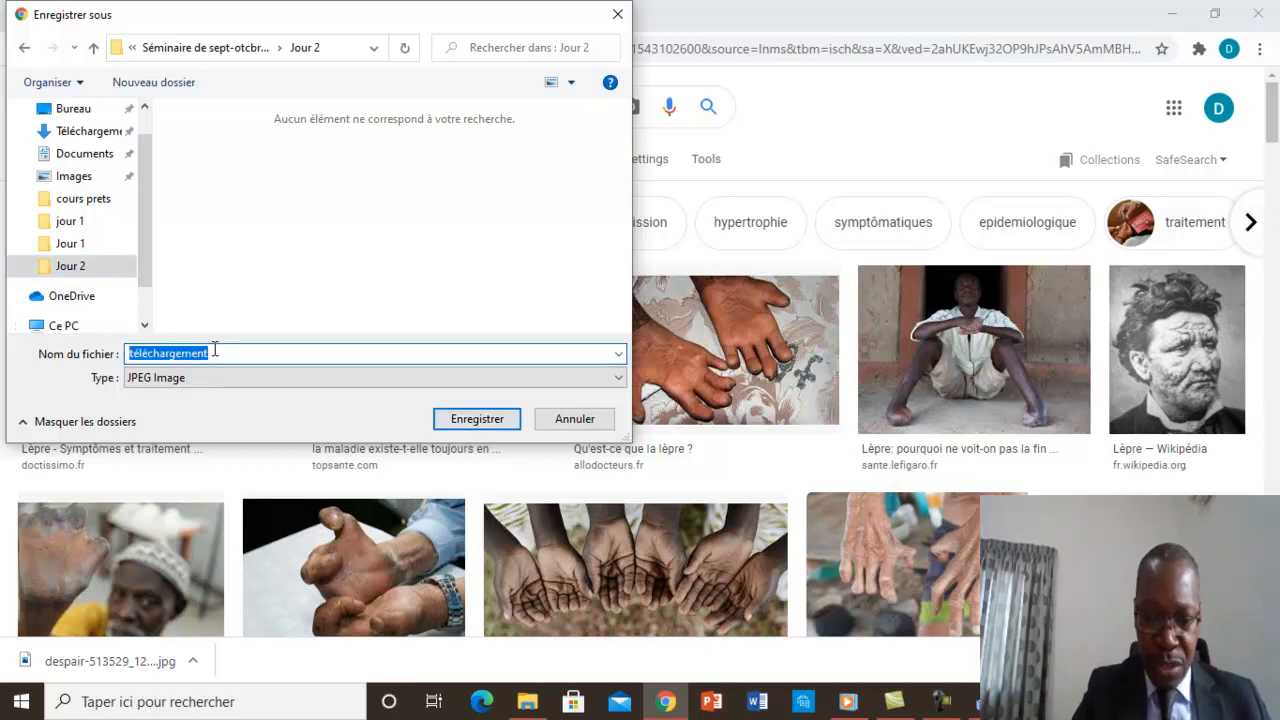
{"action": "type", "text": "la"}
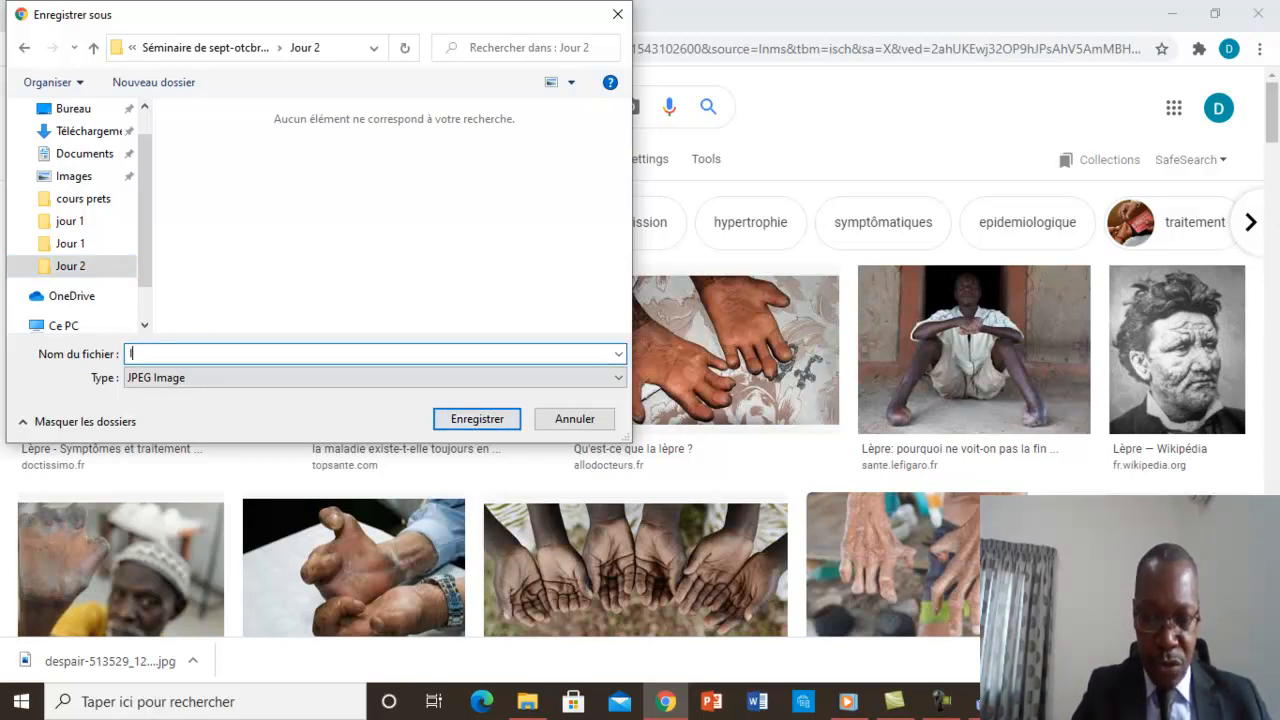
{"action": "type", "text": "l"}
{"action": "type", "text": "magel"}
{"action": "type", "text": "epre"}
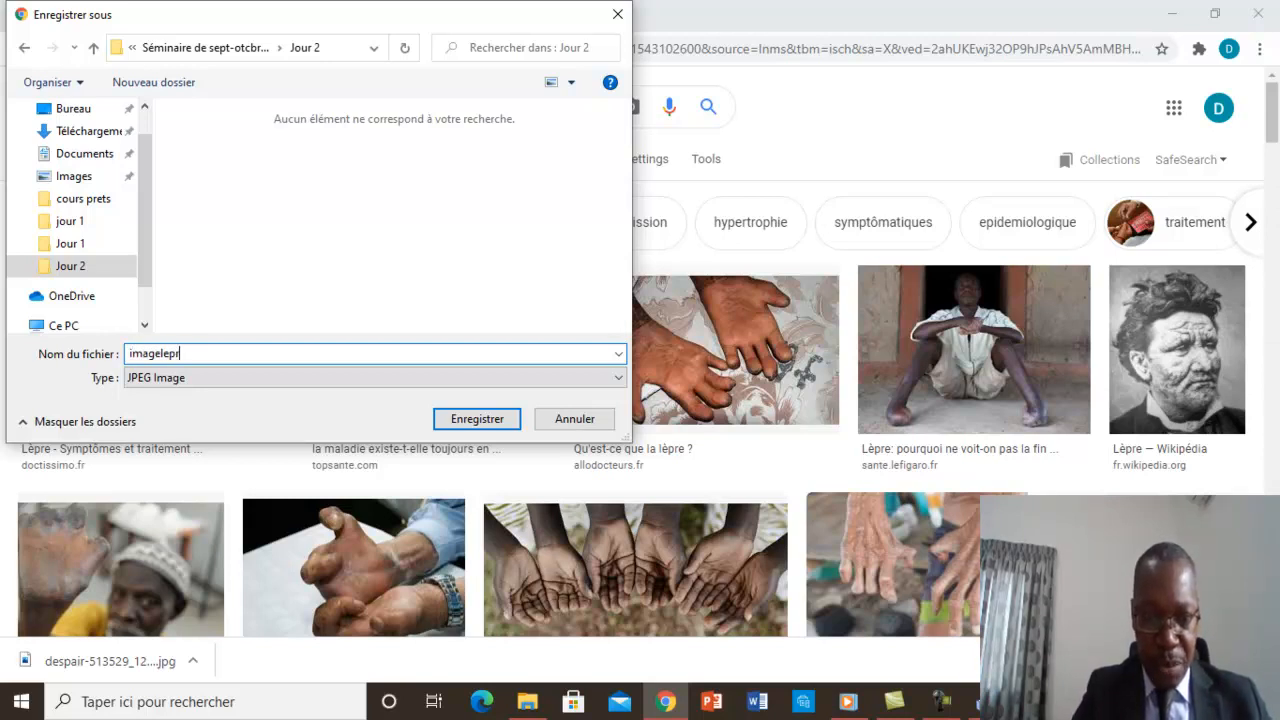
{"action": "left_click", "coordinate": [476, 419]}
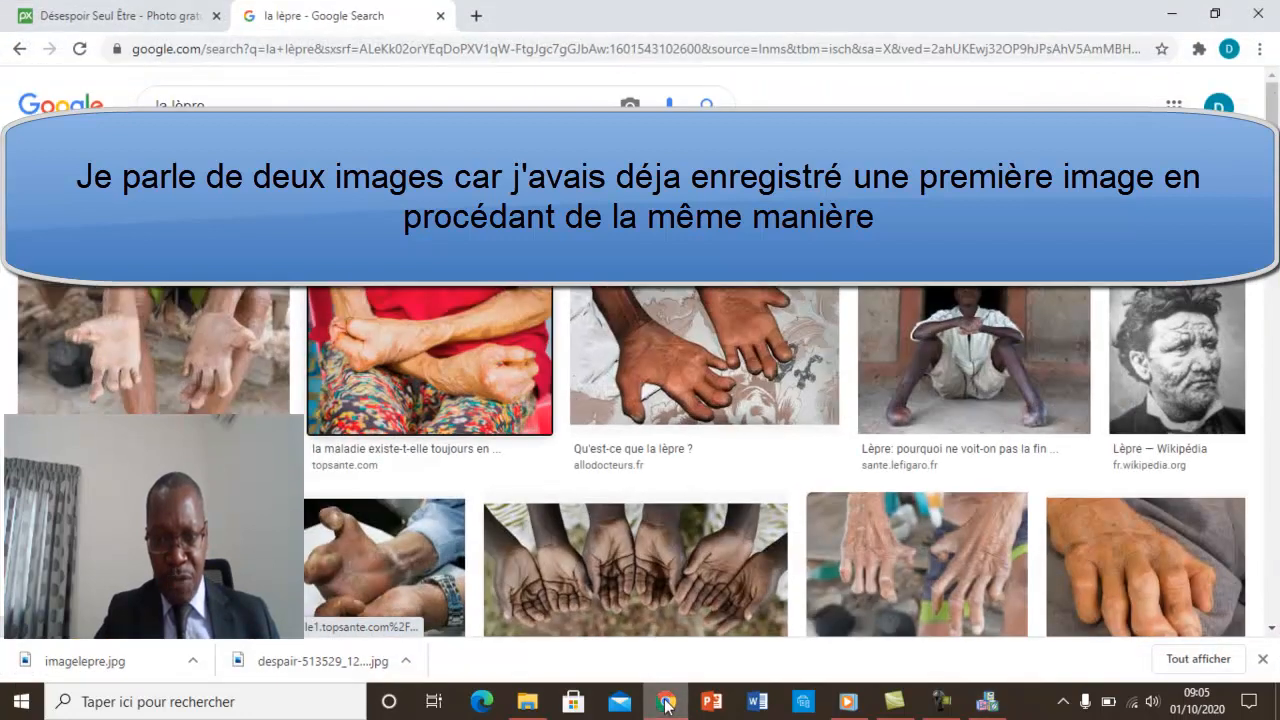
Switch to Google Chrome and reveal the downloaded despair-513529_1280 picture in its folder.
{"action": "left_click", "coordinate": [666, 701]}
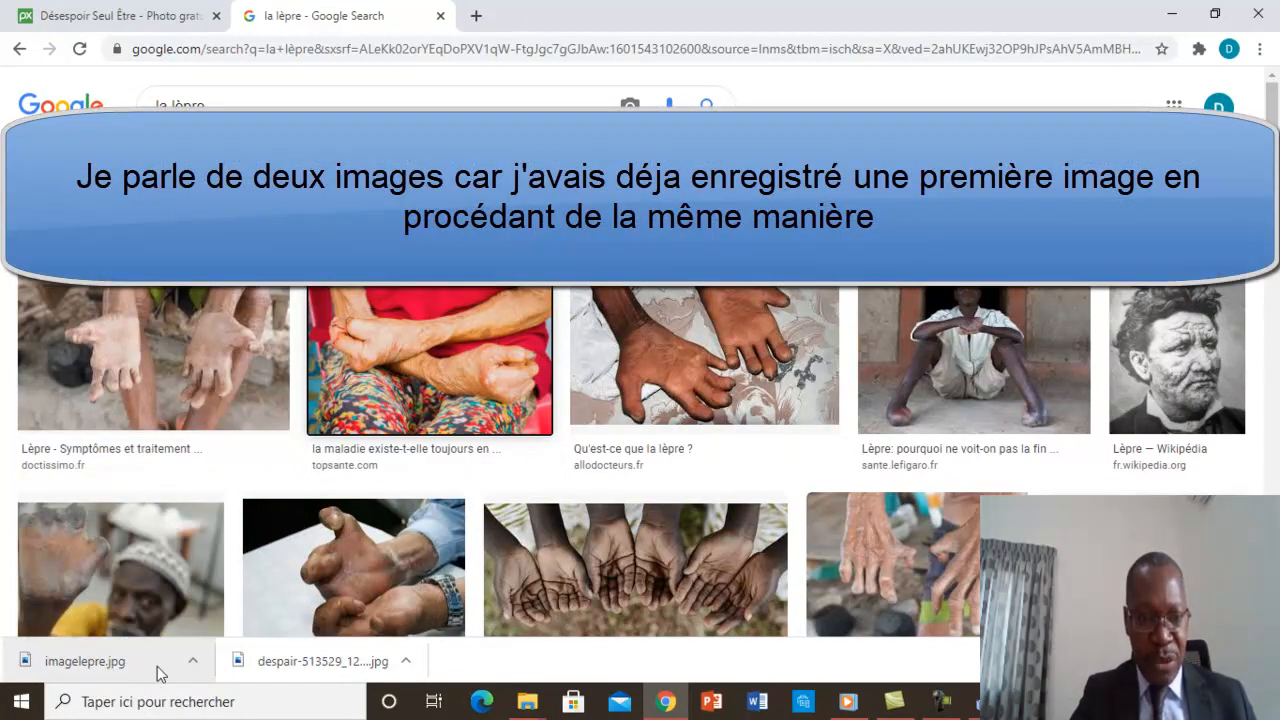
{"action": "left_click", "coordinate": [407, 664]}
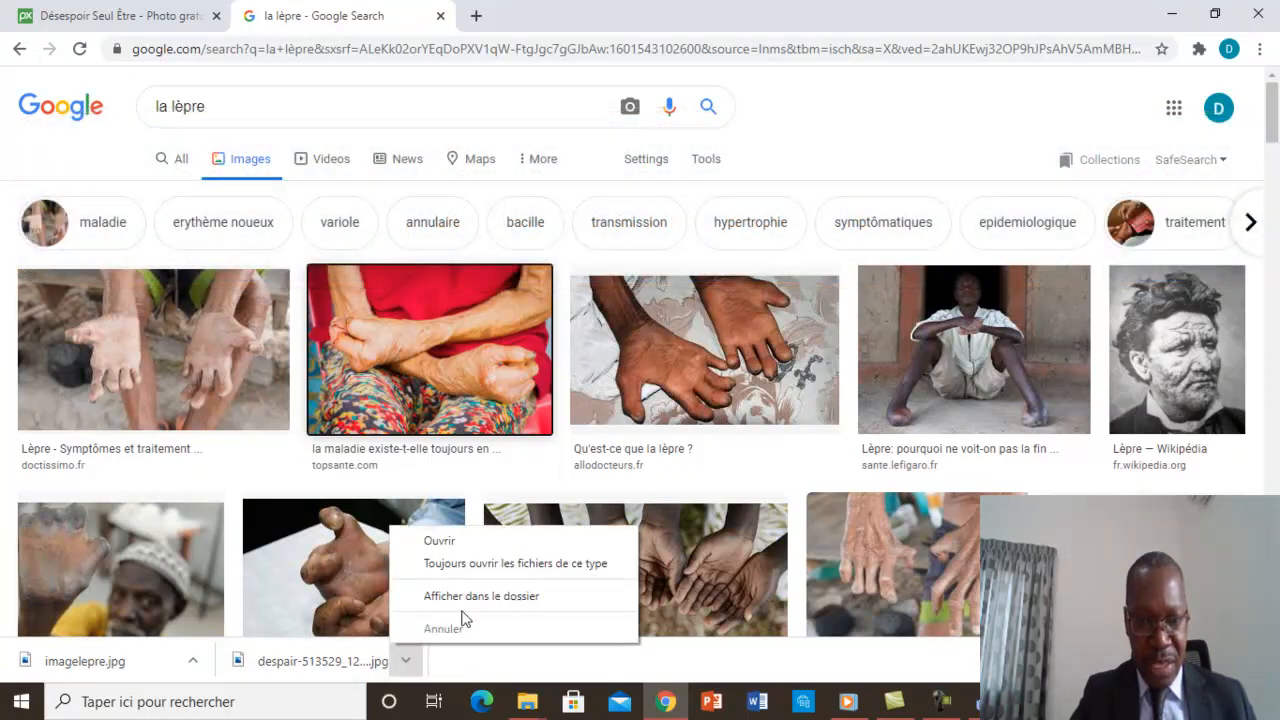
{"action": "left_click", "coordinate": [477, 597]}
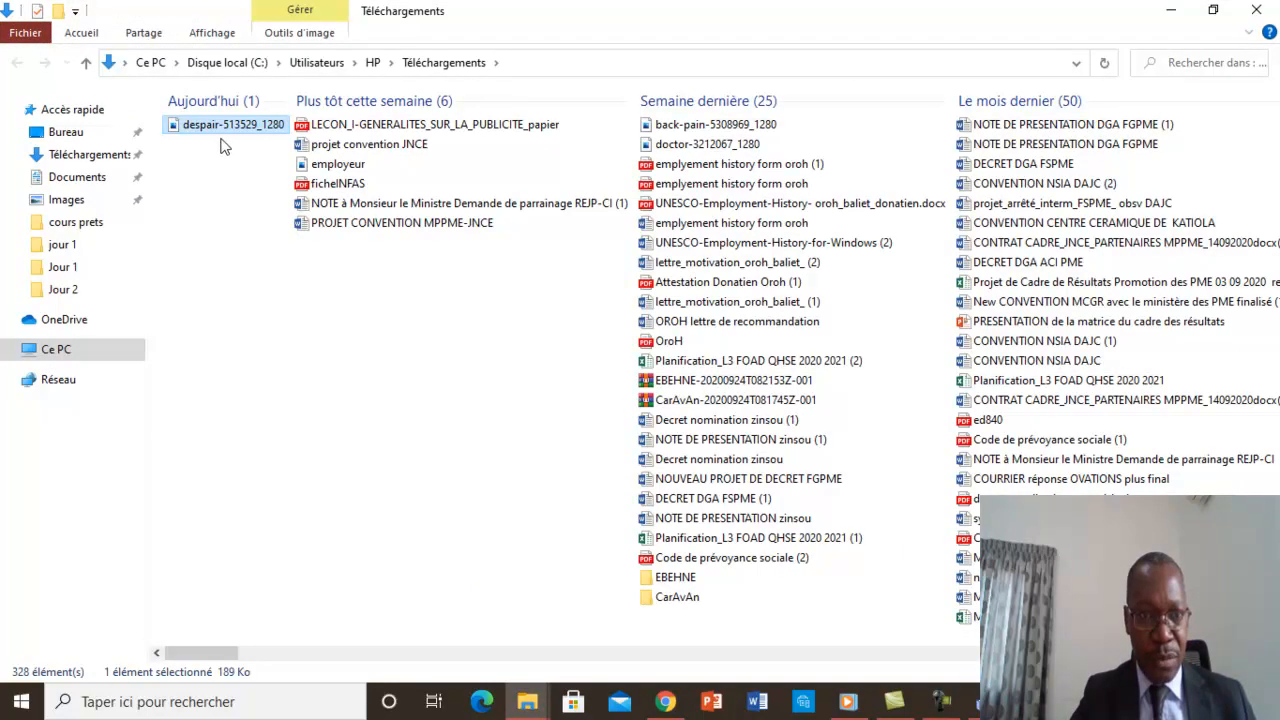
{"action": "left_click", "coordinate": [668, 700]}
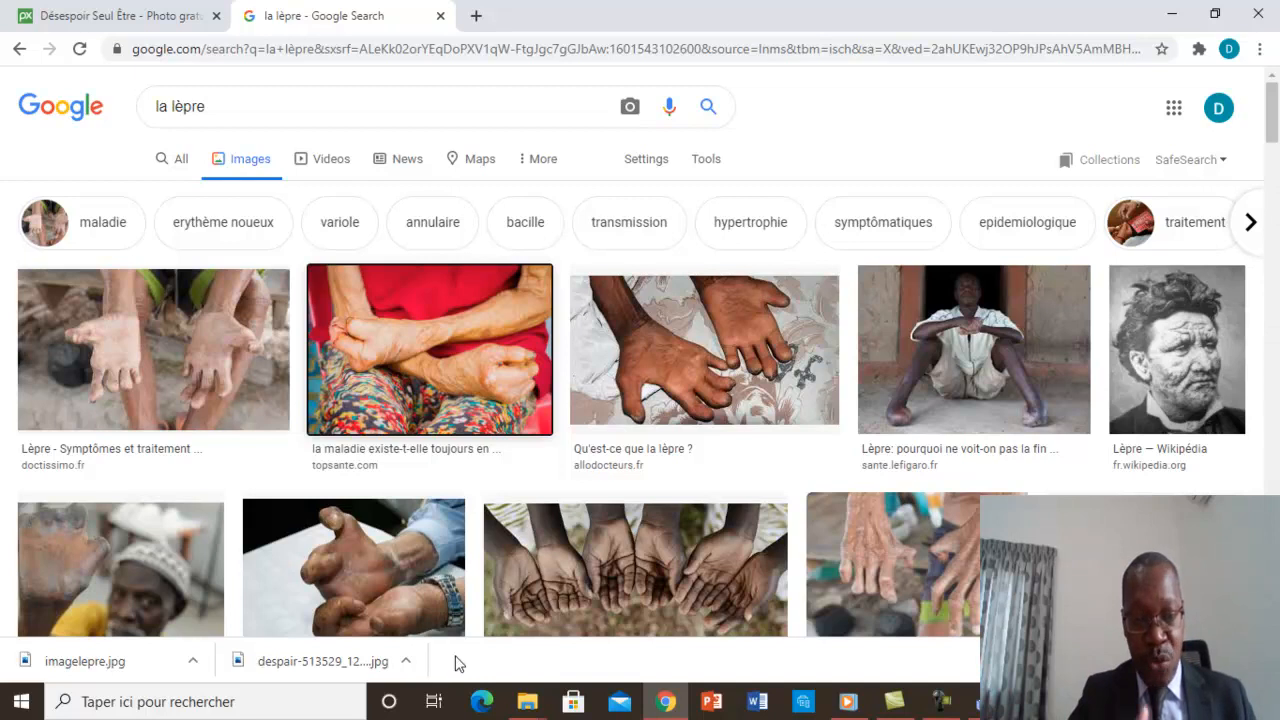
{"action": "left_click", "coordinate": [406, 662]}
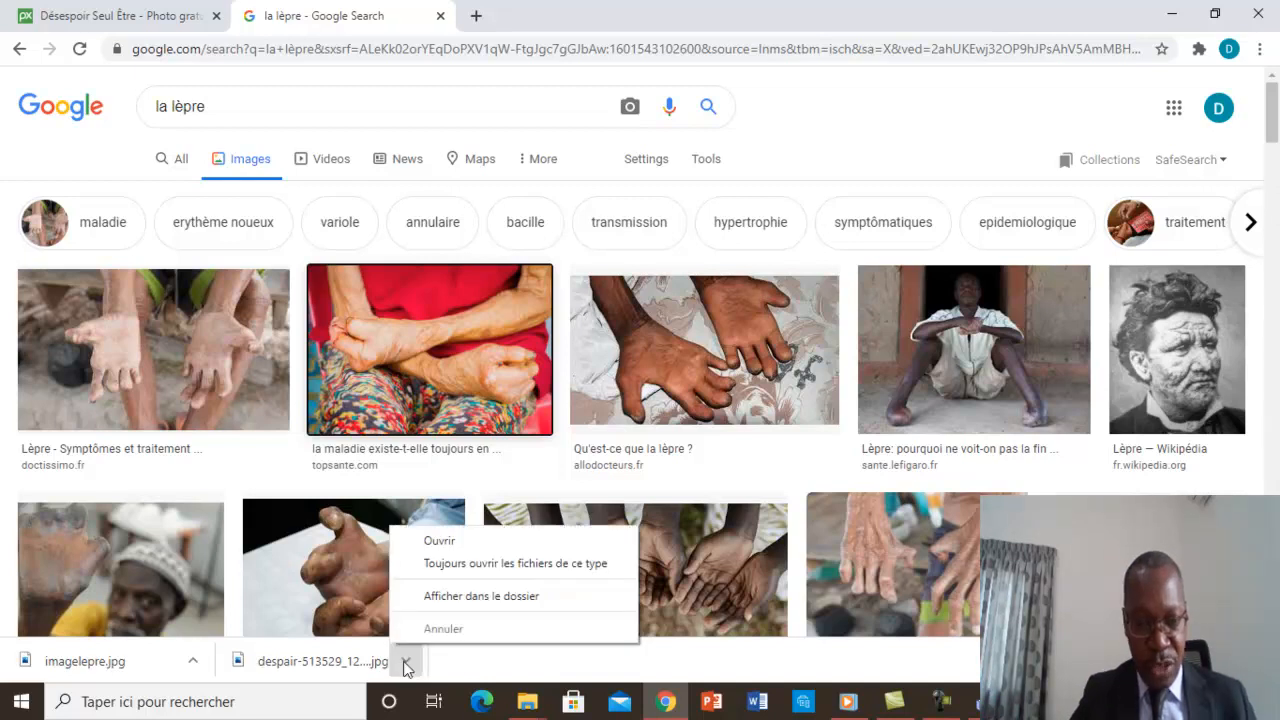
{"action": "left_click", "coordinate": [484, 595]}
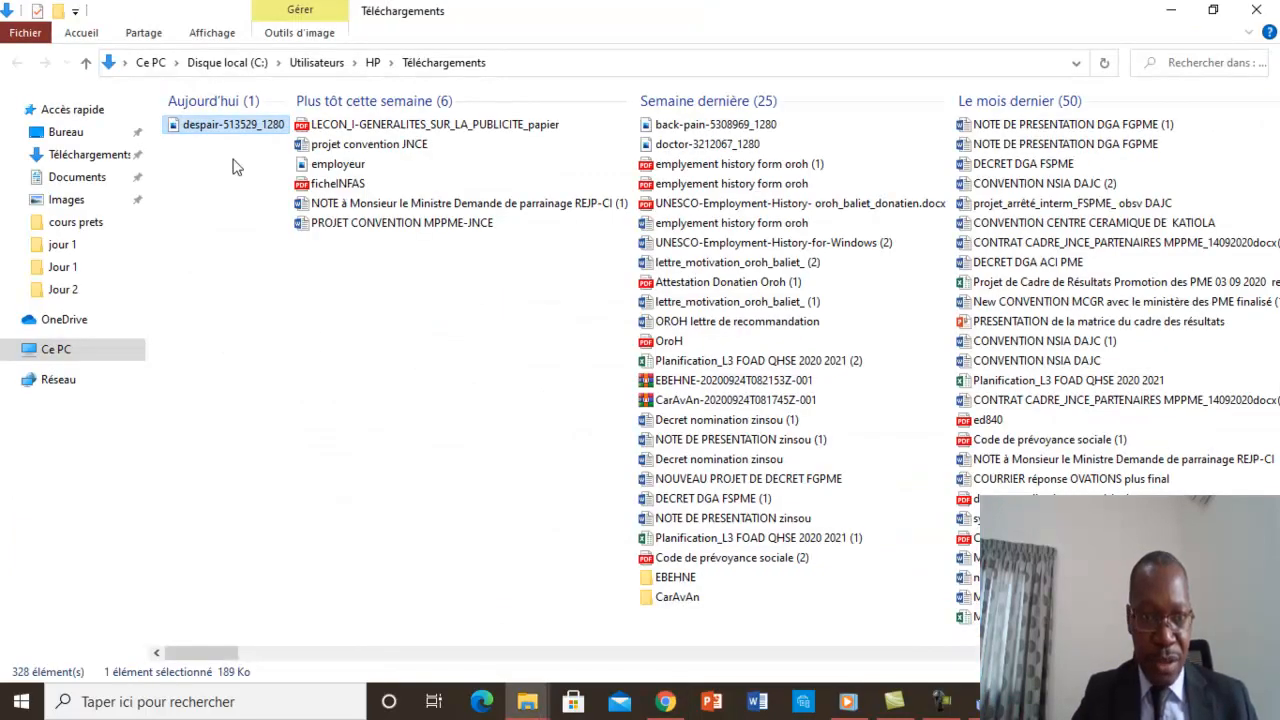
Move the despair-513529_1280 picture from the Téléchargements folder to the Jour 2 folder.
{"action": "double_click", "coordinate": [198, 125]}
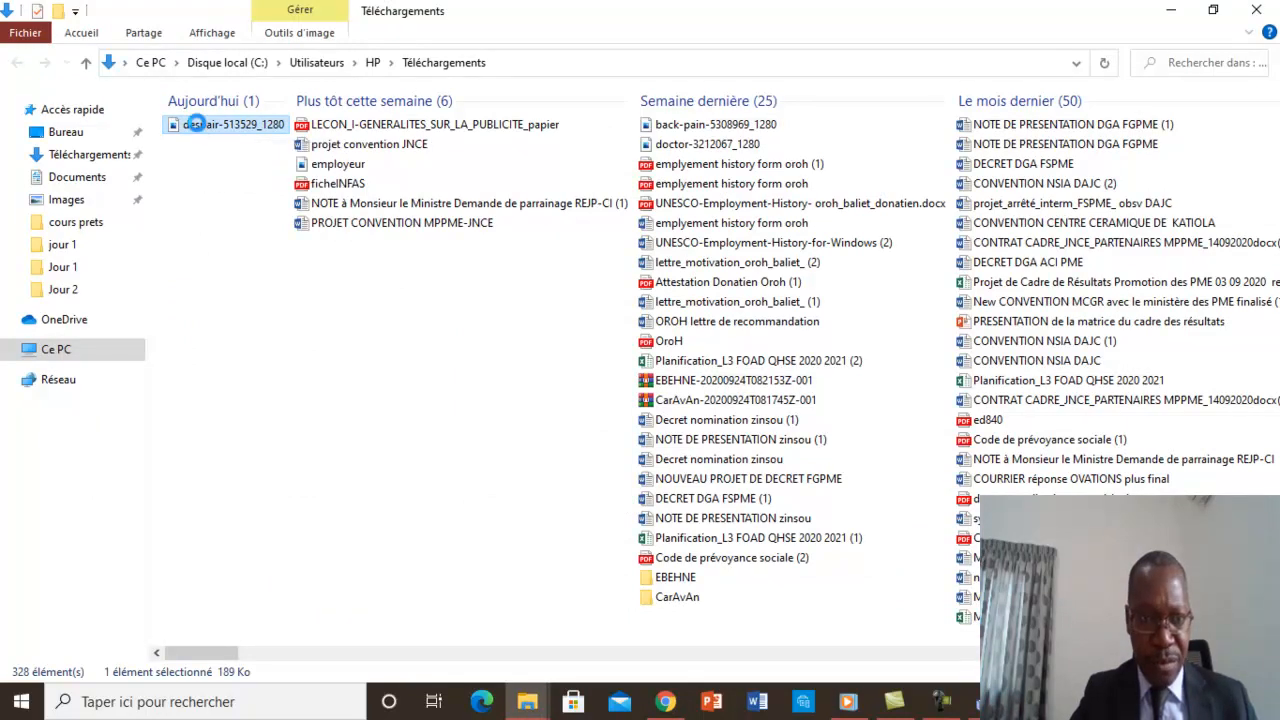
{"action": "right_click", "coordinate": [197, 123]}
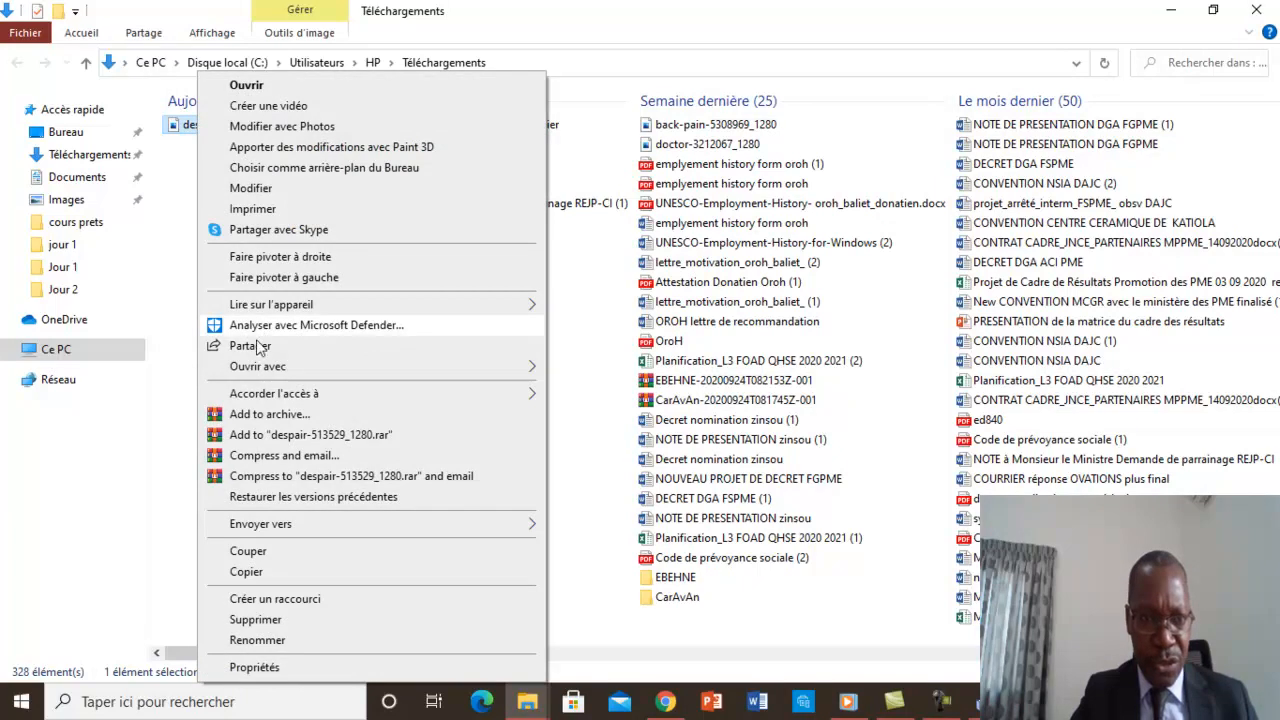
{"action": "left_click", "coordinate": [267, 556]}
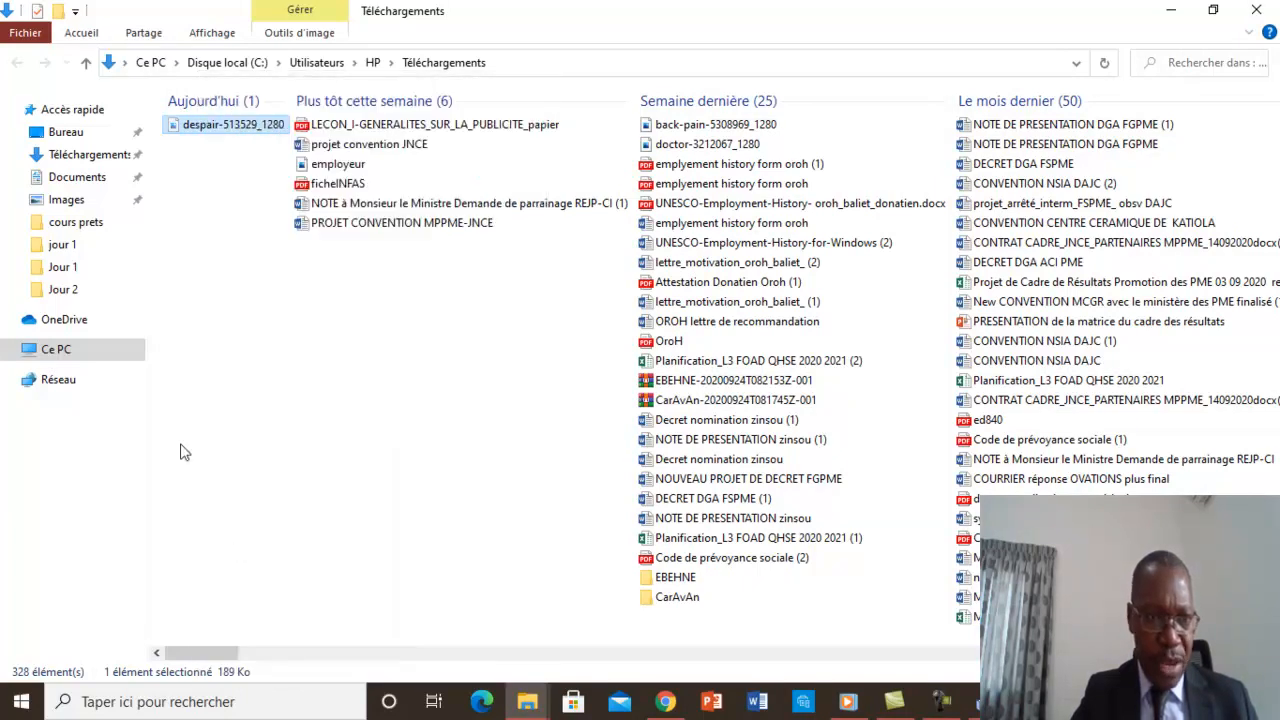
{"action": "left_click", "coordinate": [65, 295]}
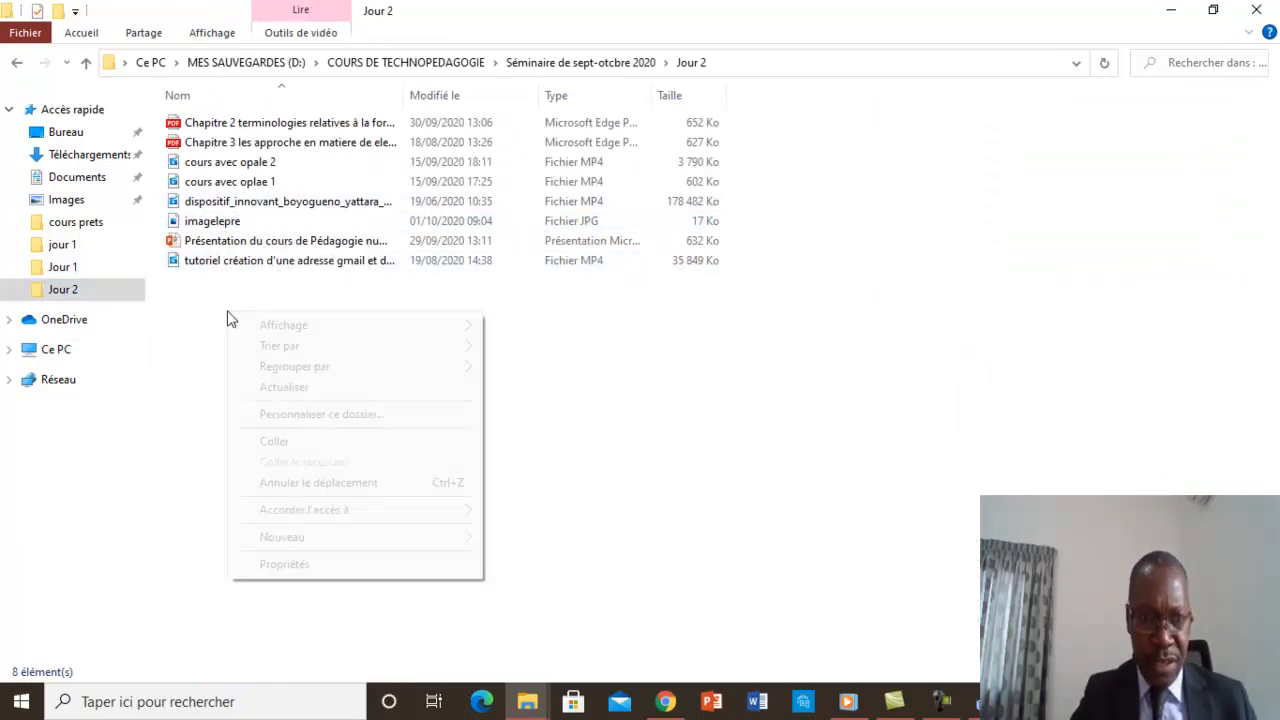
{"action": "right_click", "coordinate": [228, 311]}
{"action": "left_click", "coordinate": [291, 439]}
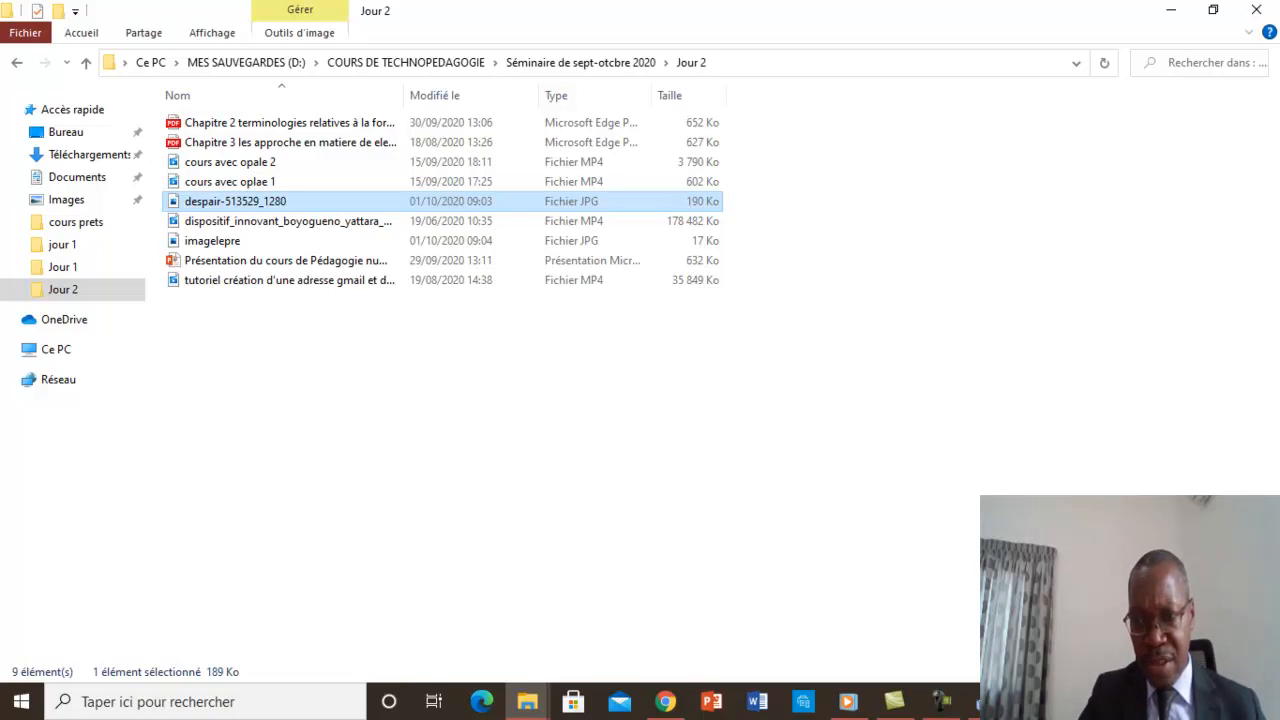
Switch to Opale and import the imagelepre picture from the Jour 2 folder into the images space.
{"action": "left_click", "coordinate": [986, 702]}
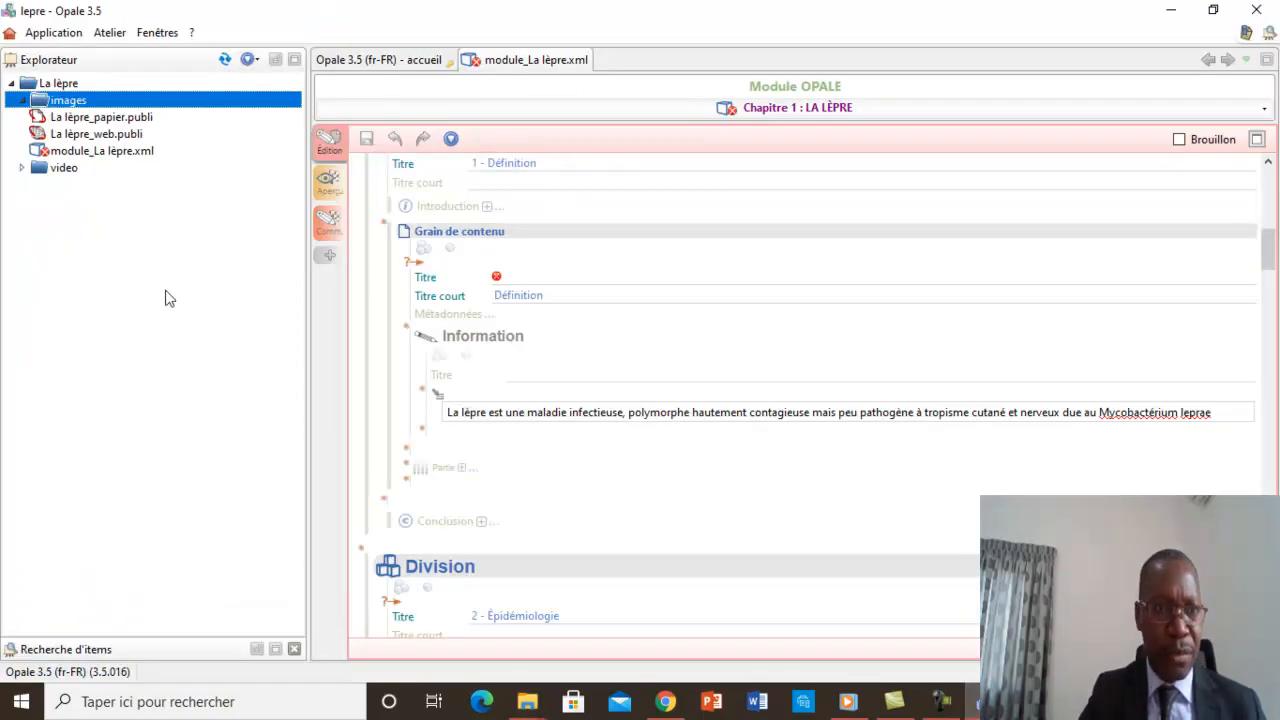
{"action": "right_click", "coordinate": [69, 106]}
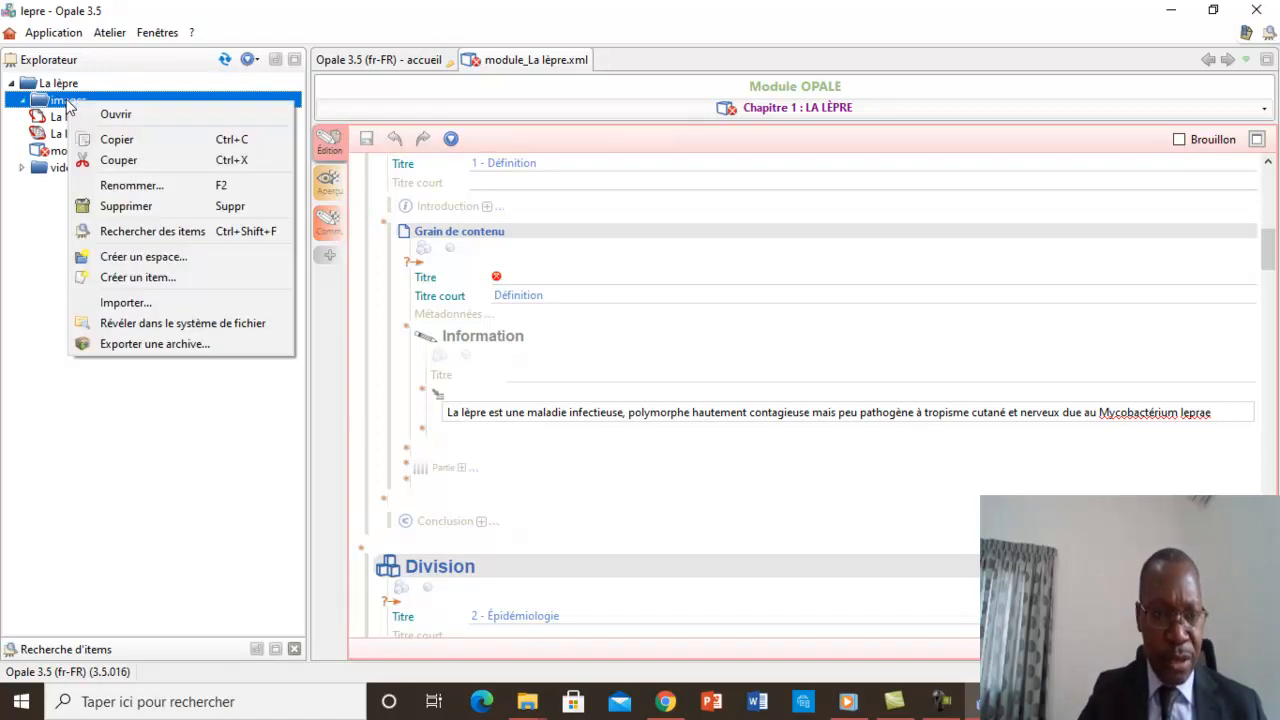
{"action": "left_click", "coordinate": [124, 302]}
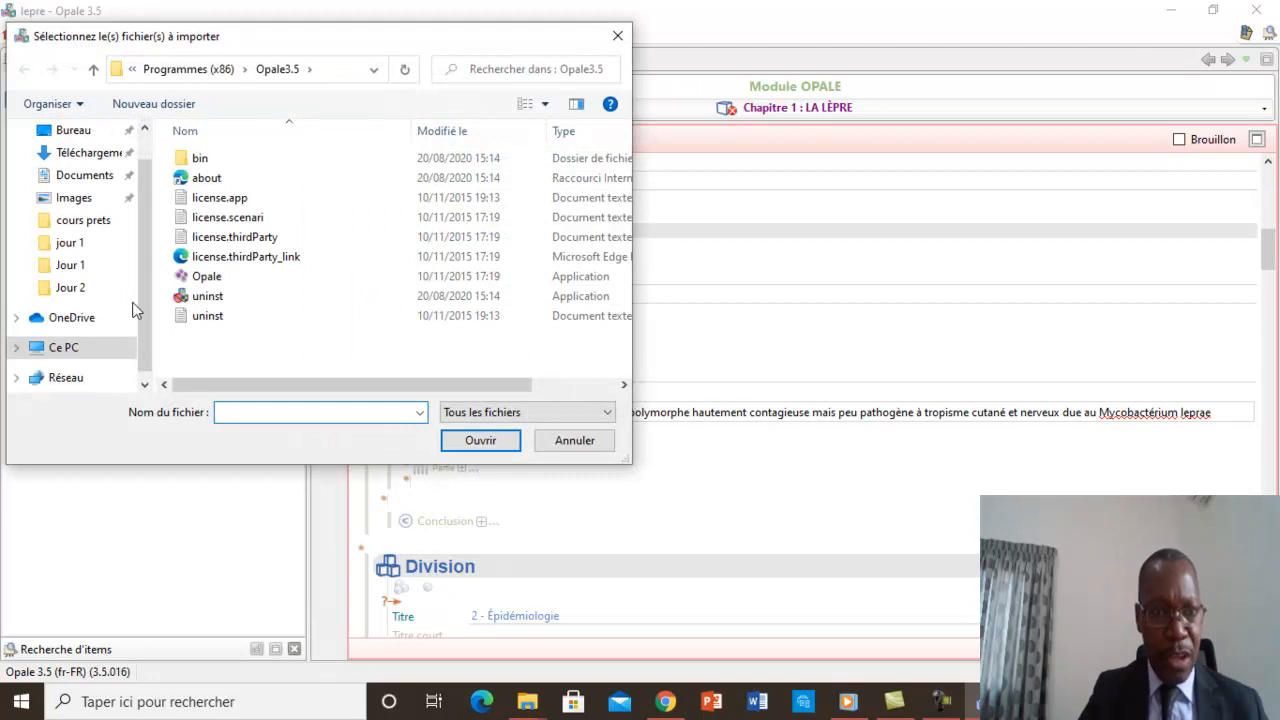
{"action": "left_click", "coordinate": [69, 292]}
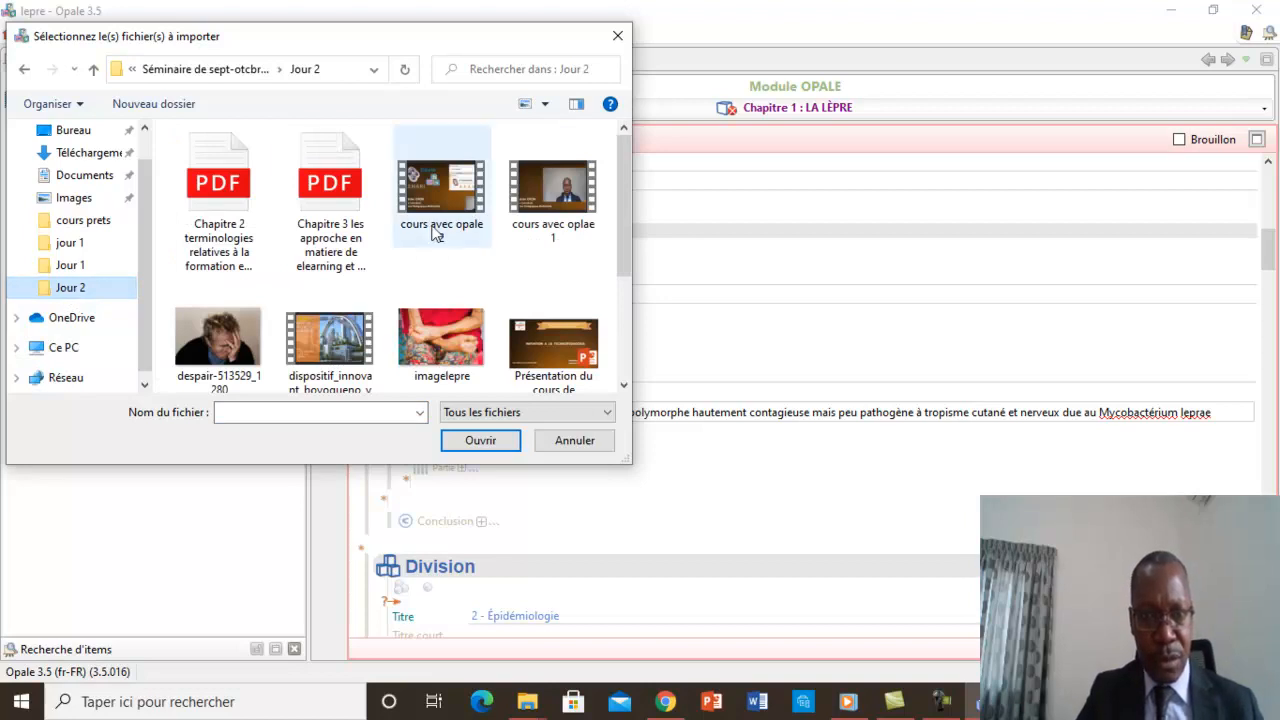
{"action": "left_click_drag", "start_coordinate": [622, 230], "coordinate": [619, 266]}
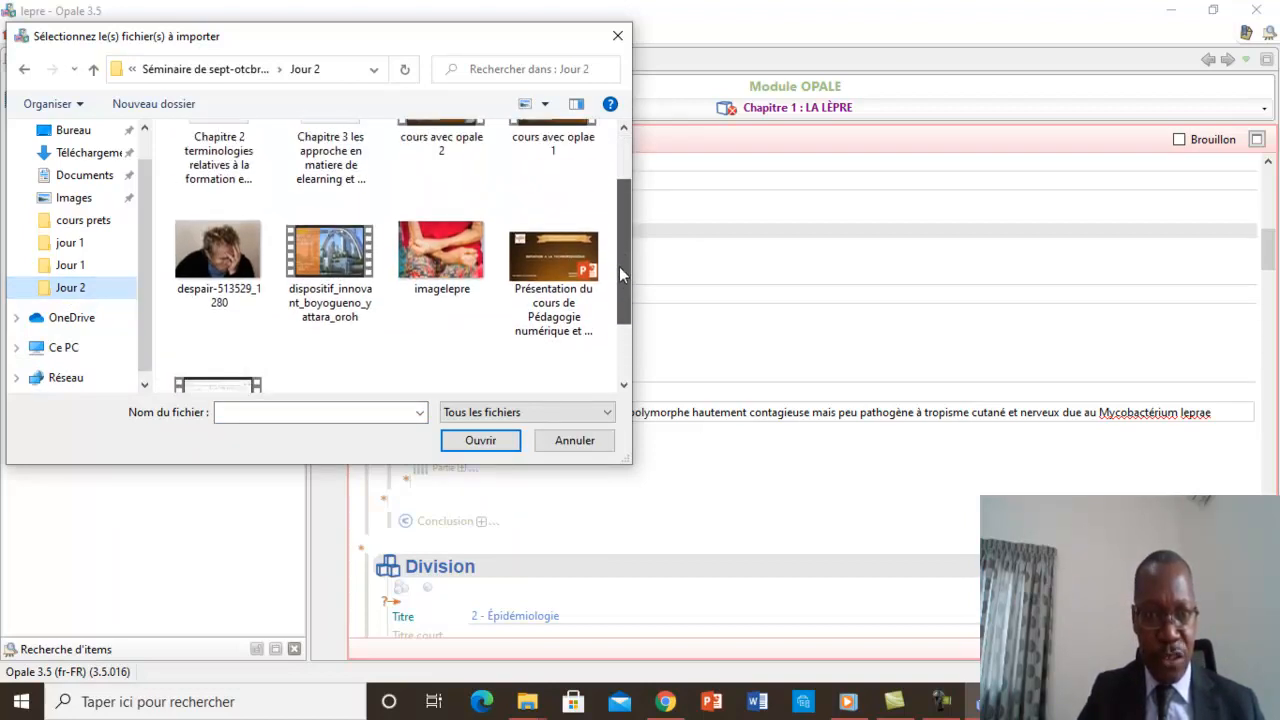
{"action": "left_click", "coordinate": [428, 257]}
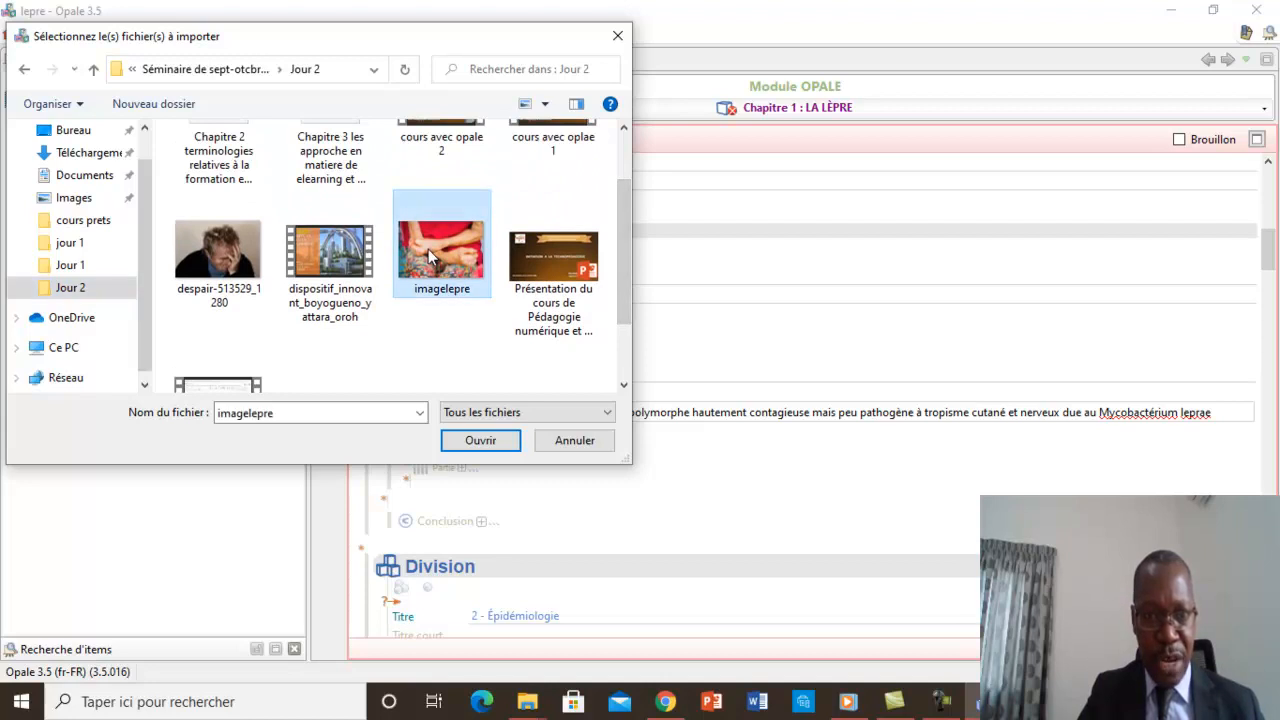
{"action": "left_click", "coordinate": [478, 441]}
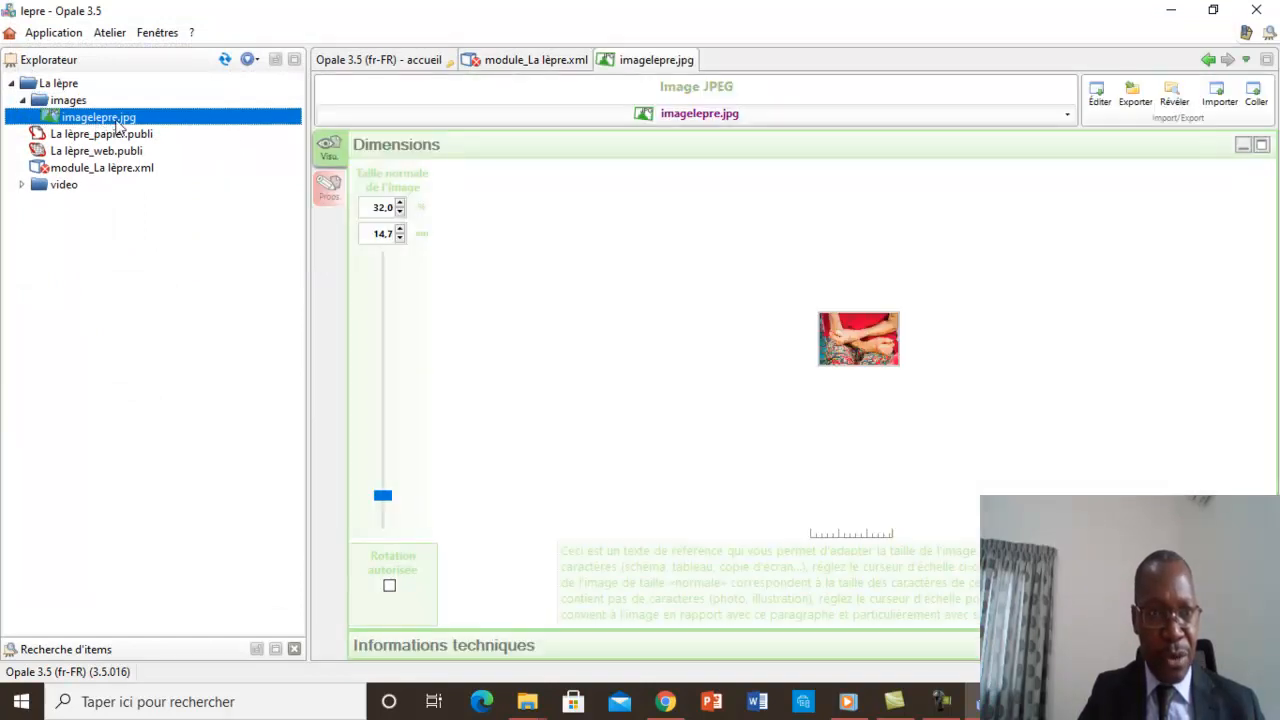
Import the despair-513529_1280 picture from the Jour 2 folder into the images space.
{"action": "mouse_move", "coordinate": [104, 119]}
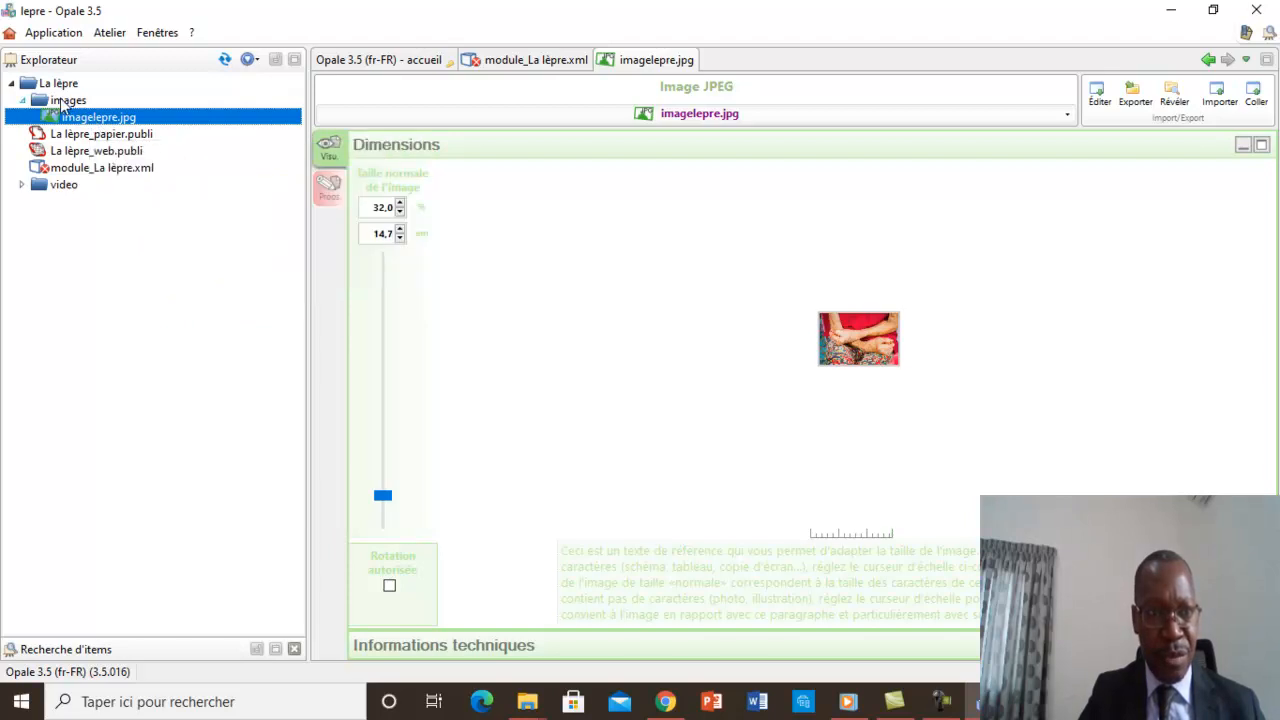
{"action": "right_click", "coordinate": [62, 104]}
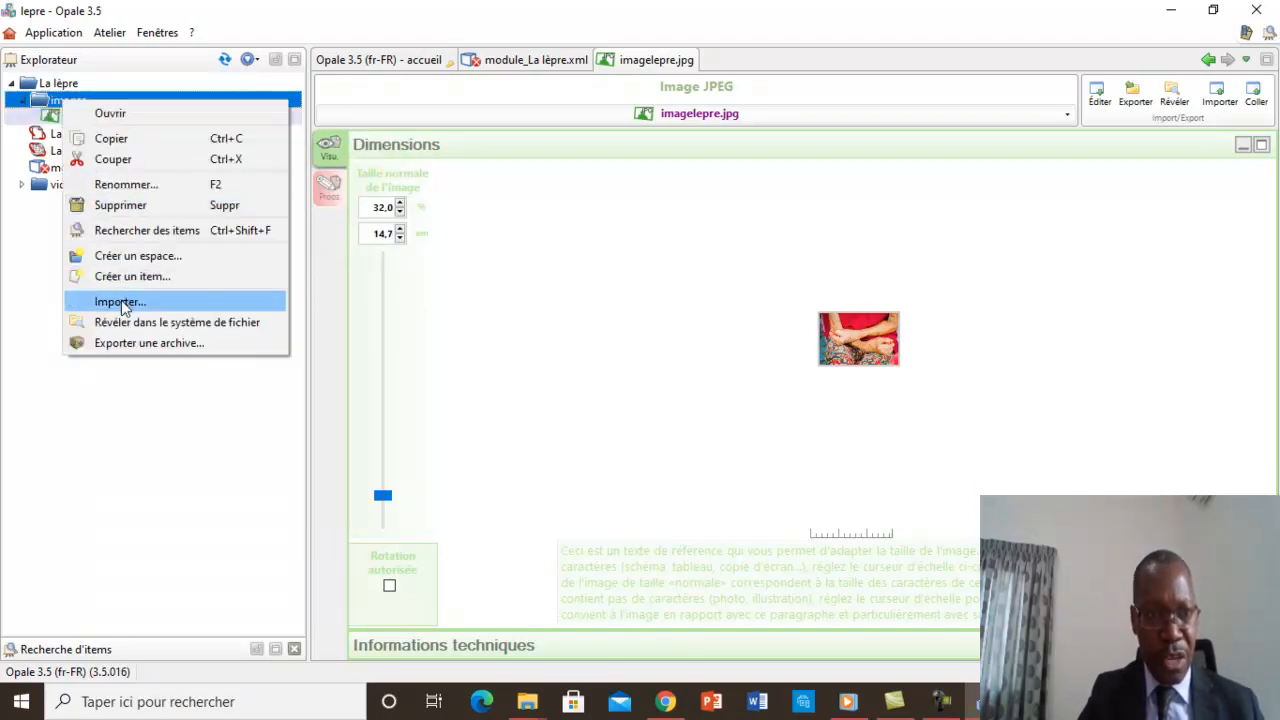
{"action": "left_click", "coordinate": [88, 450]}
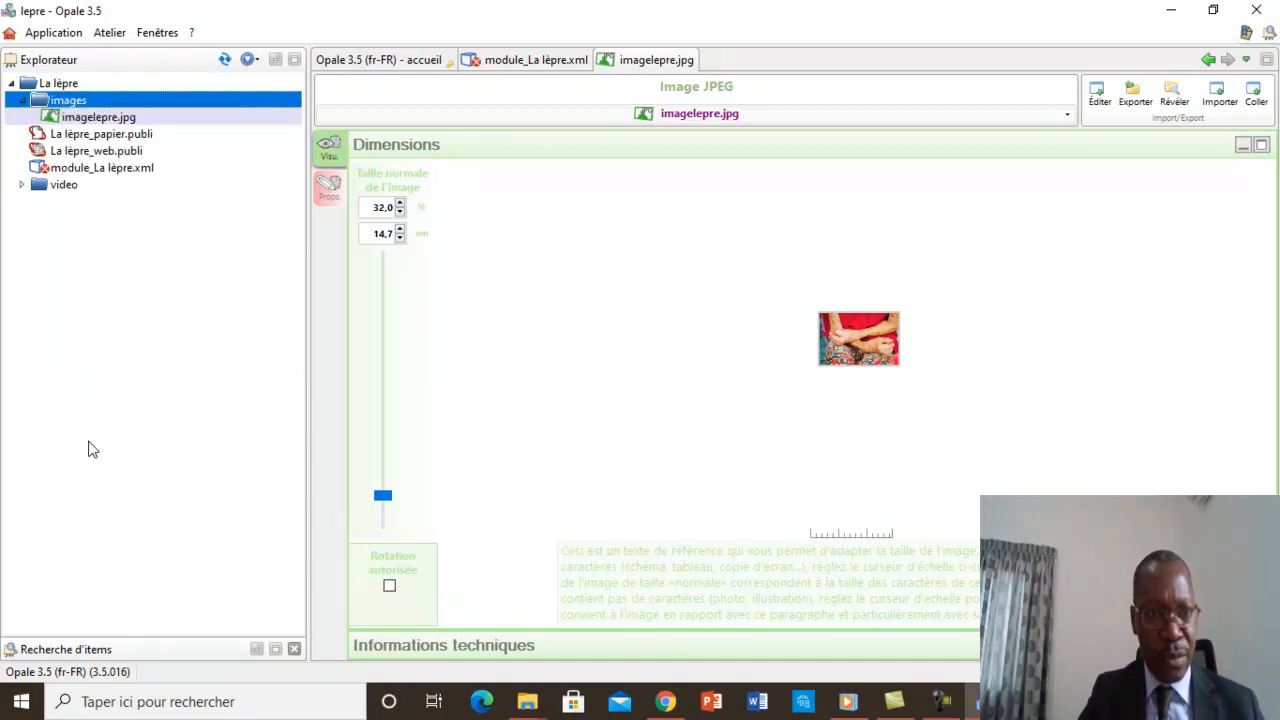
{"action": "right_click", "coordinate": [70, 106]}
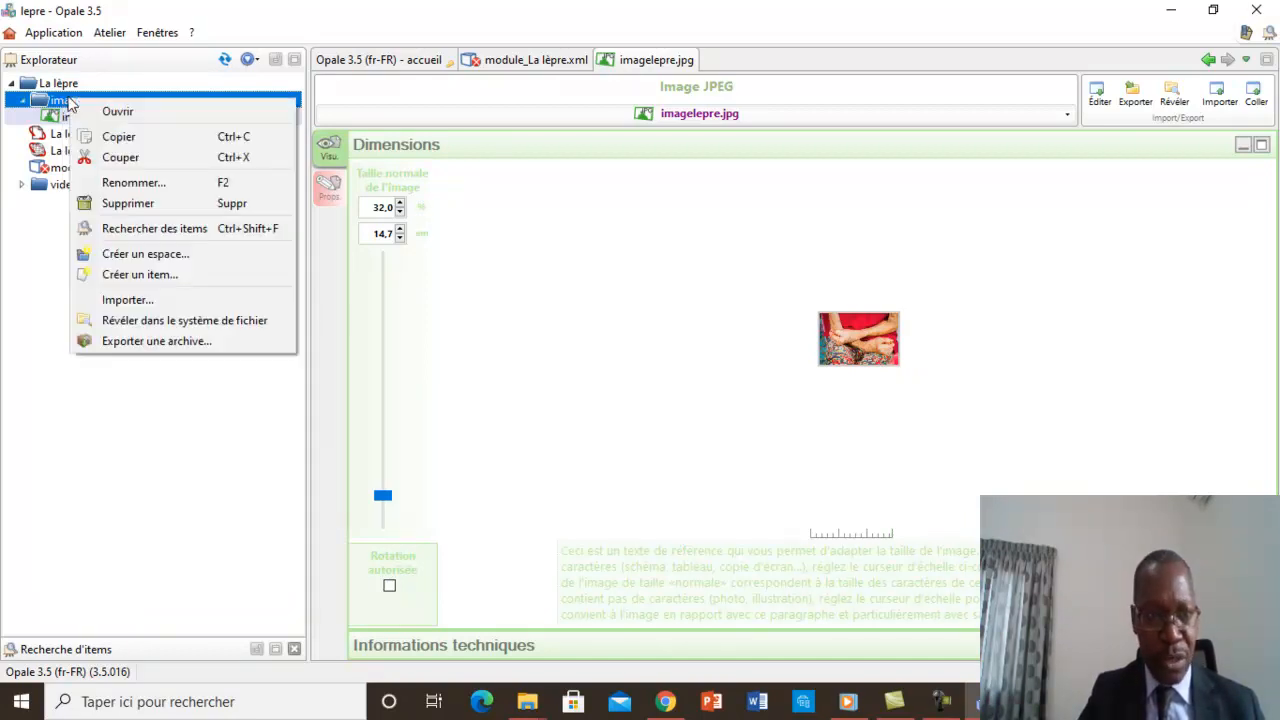
{"action": "left_click", "coordinate": [127, 300]}
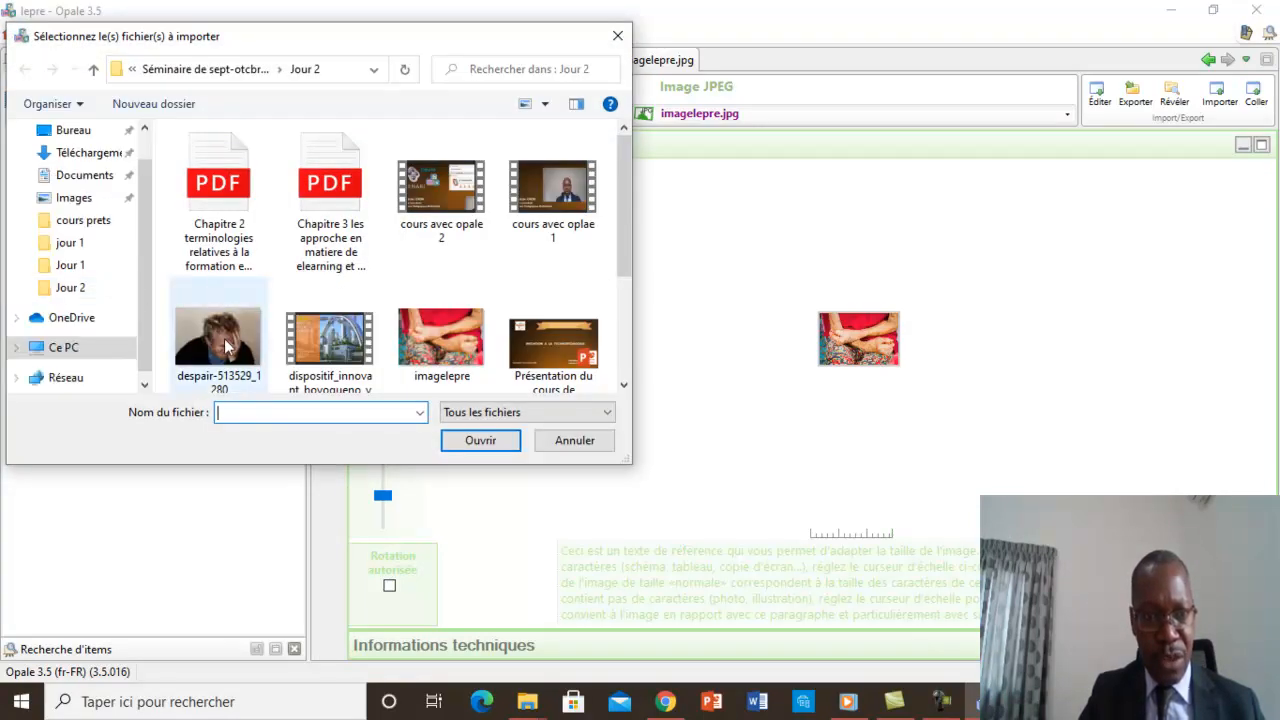
{"action": "left_click", "coordinate": [214, 346]}
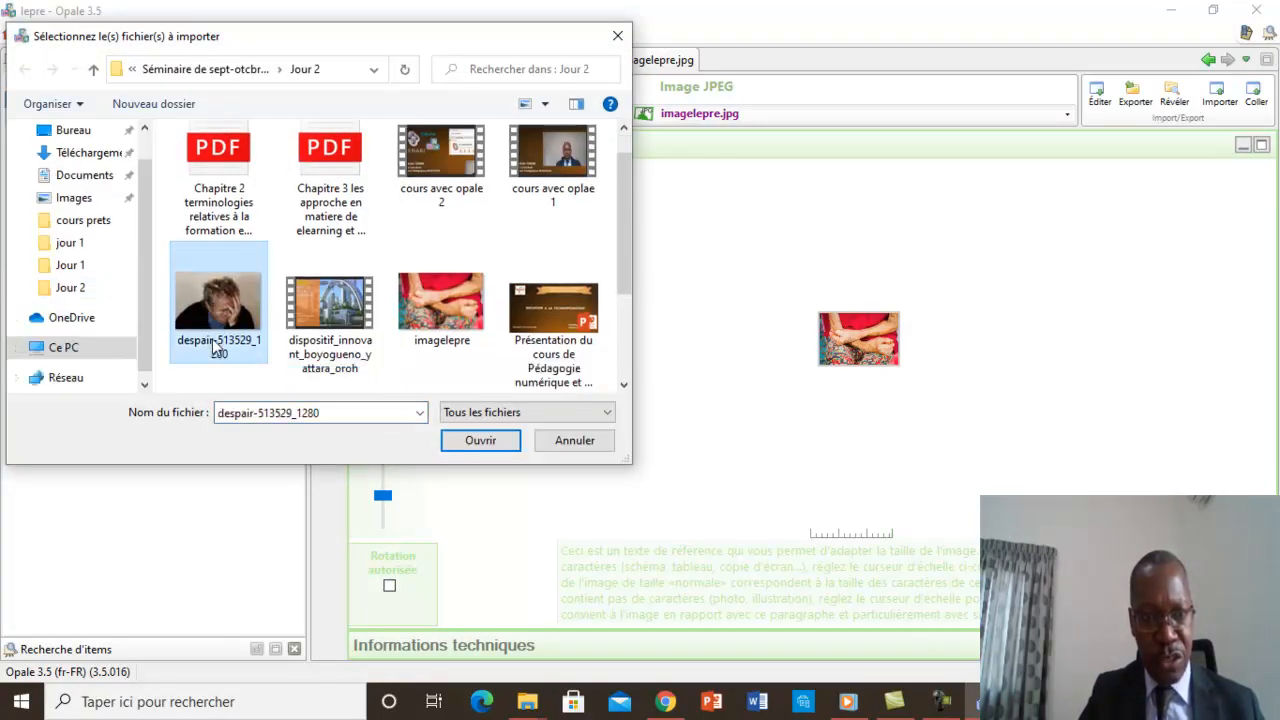
{"action": "left_click", "coordinate": [481, 442]}
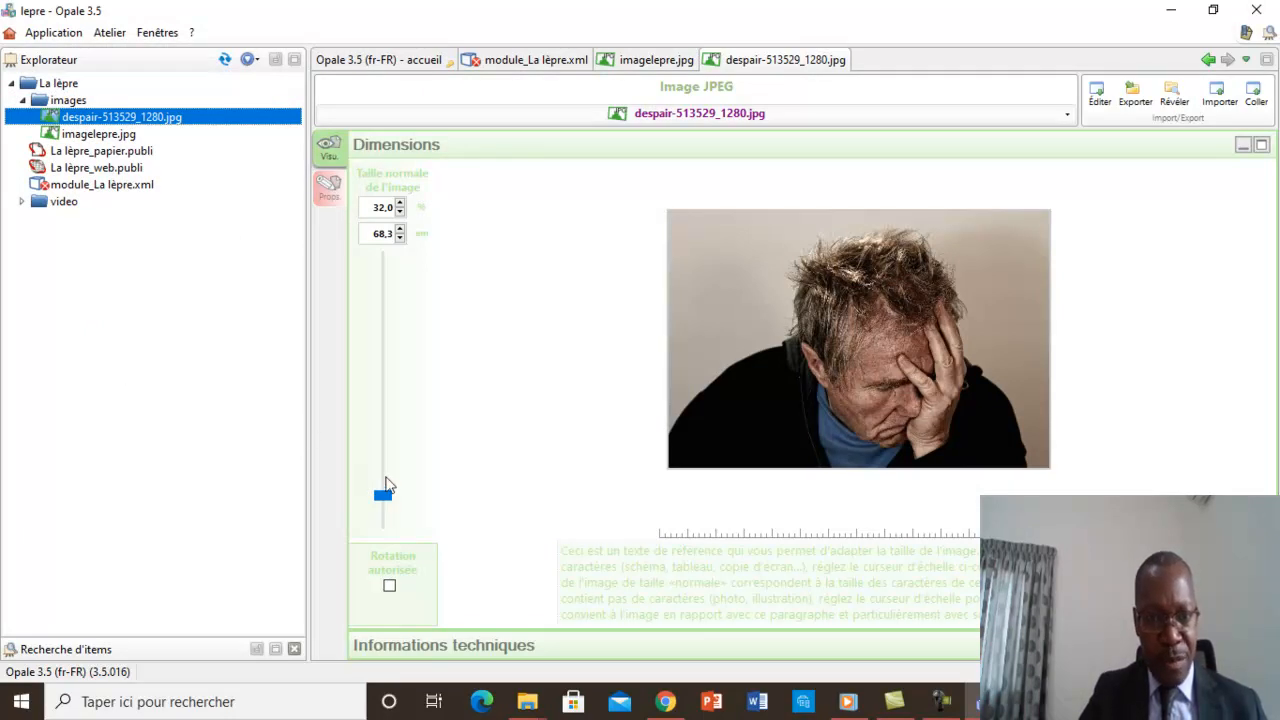
Slightly enlarge the despair-513529_1280.jpg image and scale imagelepre.jpg to a normal size of about 96,2 % (44,1 mm).
{"action": "mouse_move", "coordinate": [384, 499]}
{"action": "left_mouse_down"}
{"action": "mouse_move", "coordinate": [388, 421]}
{"action": "mouse_move", "coordinate": [389, 497]}
{"action": "left_mouse_up"}
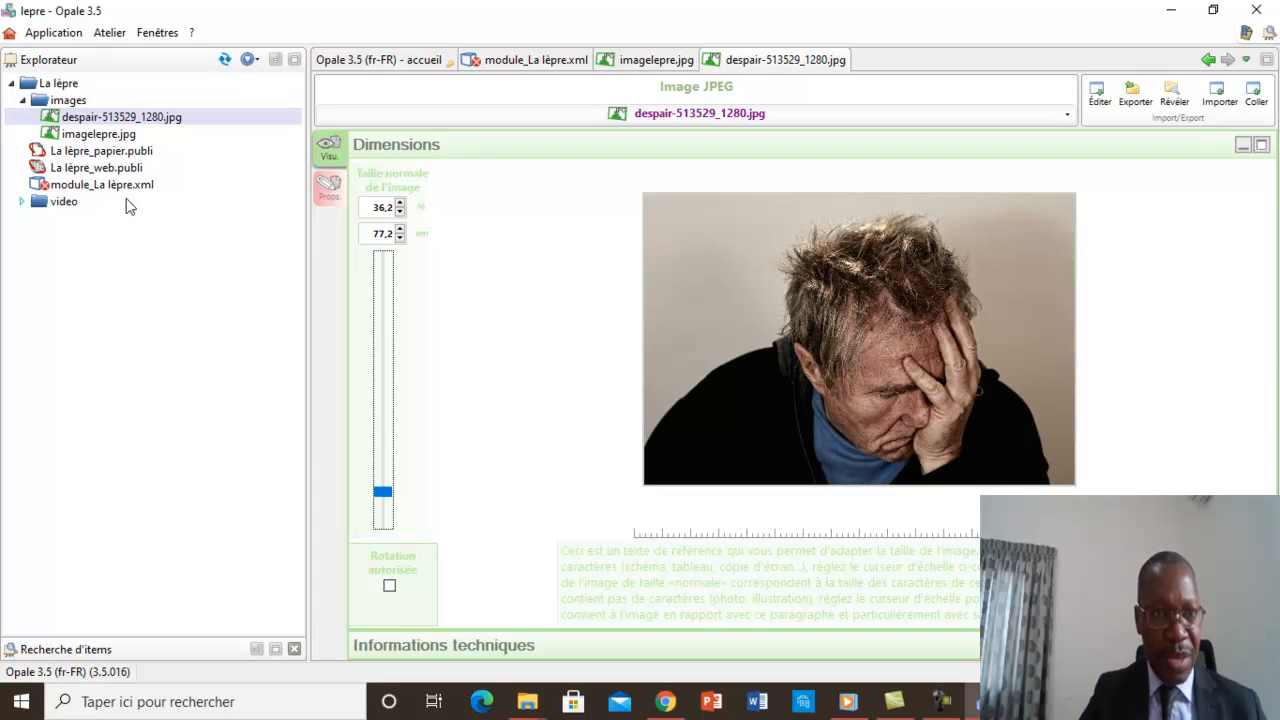
{"action": "double_click", "coordinate": [100, 137]}
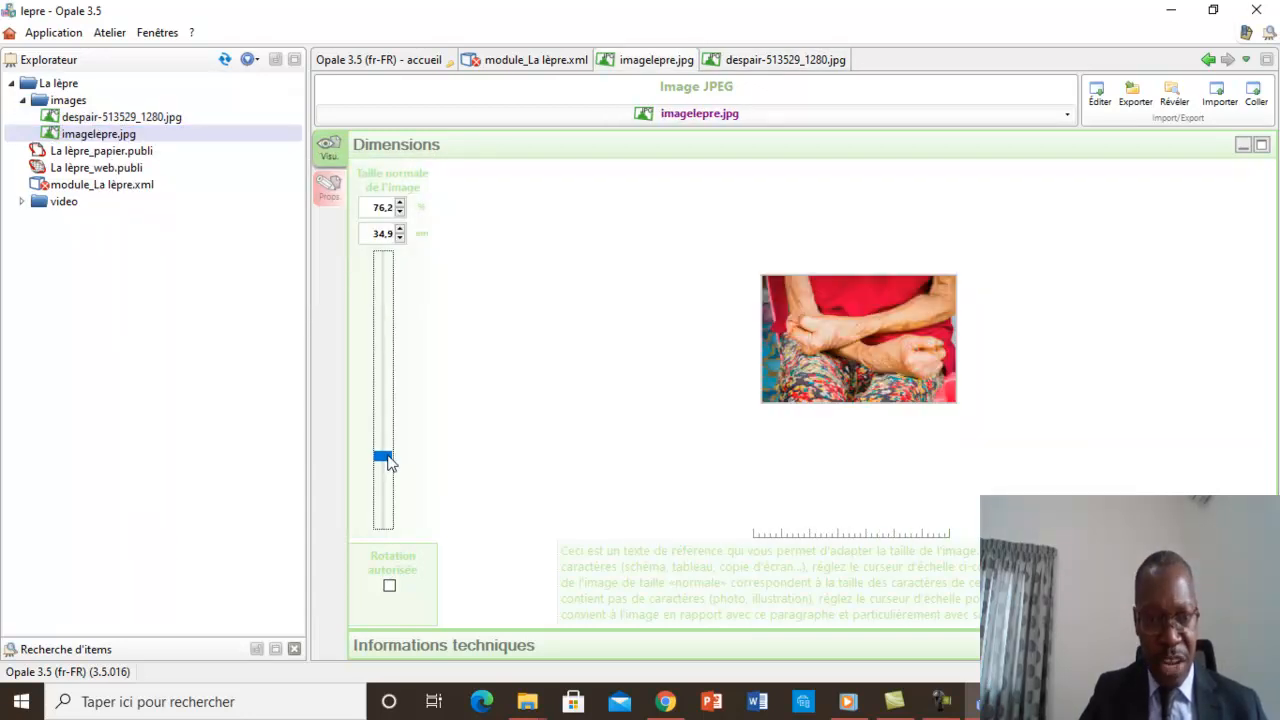
{"action": "left_click", "coordinate": [386, 459]}
{"action": "left_click_drag", "start_coordinate": [389, 460], "coordinate": [391, 444]}
{"action": "left_click", "coordinate": [172, 430]}
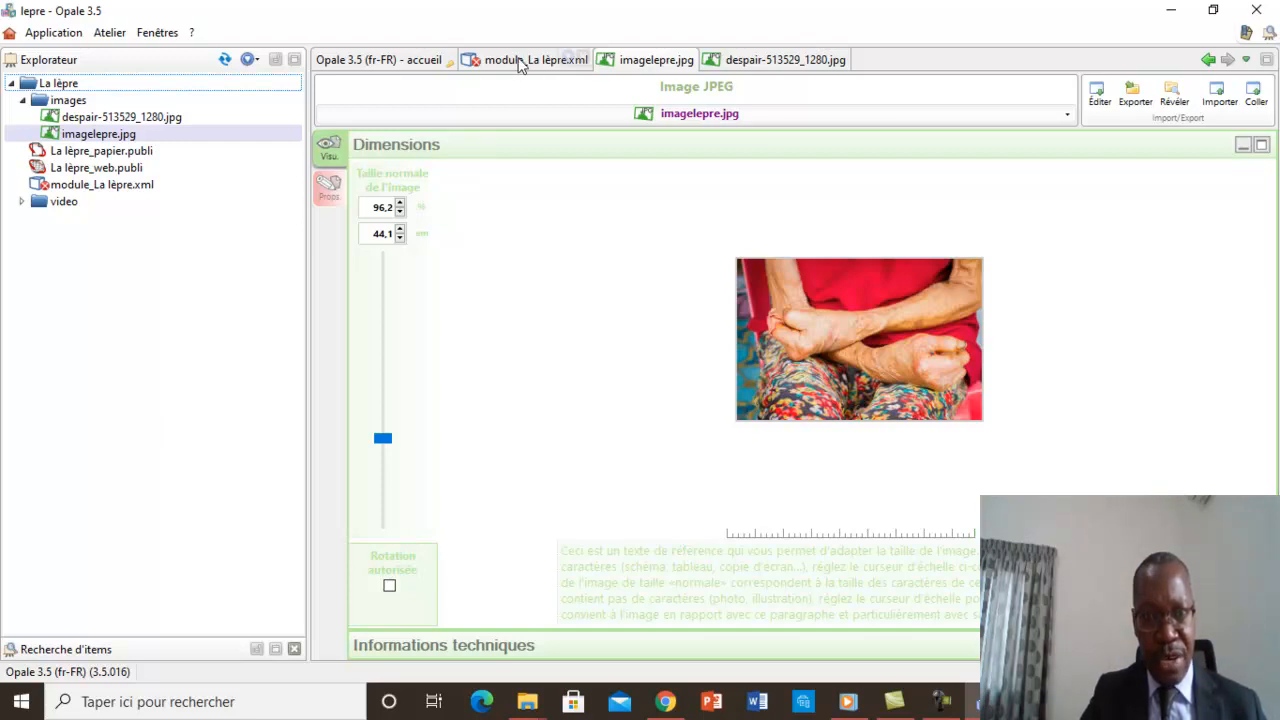
In module_La lèpre.xml, add a Ressource below the "2.2 Réservoir de germes" text and link despair-513529_1280.jpg to it.
{"action": "left_click", "coordinate": [519, 62]}
{"action": "left_click_drag", "start_coordinate": [1268, 249], "coordinate": [1270, 338]}
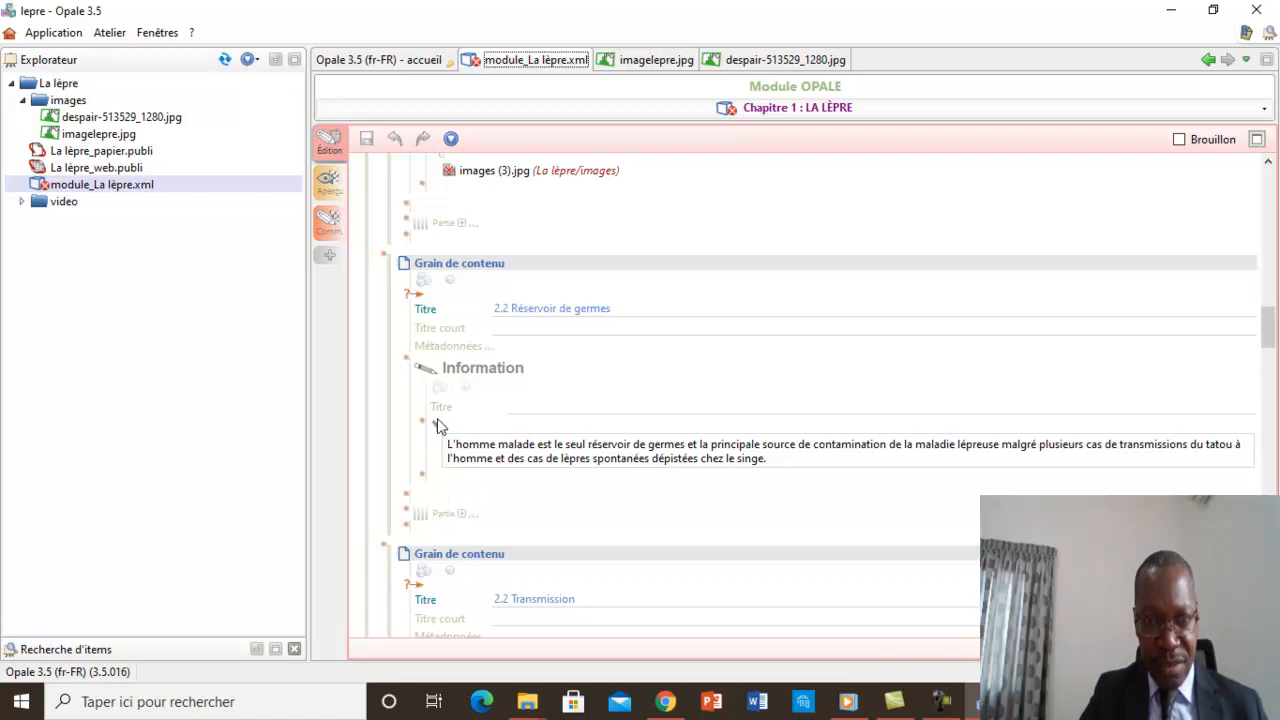
{"action": "left_click", "coordinate": [423, 484]}
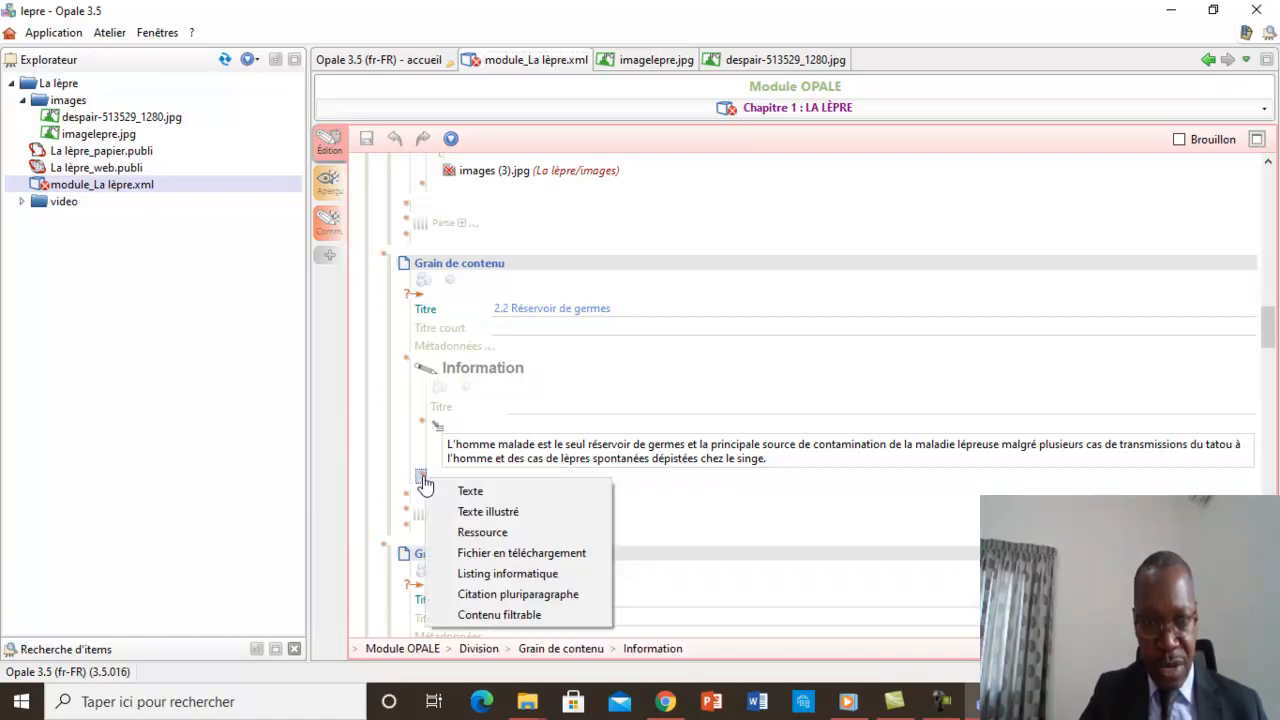
{"action": "left_click", "coordinate": [490, 535]}
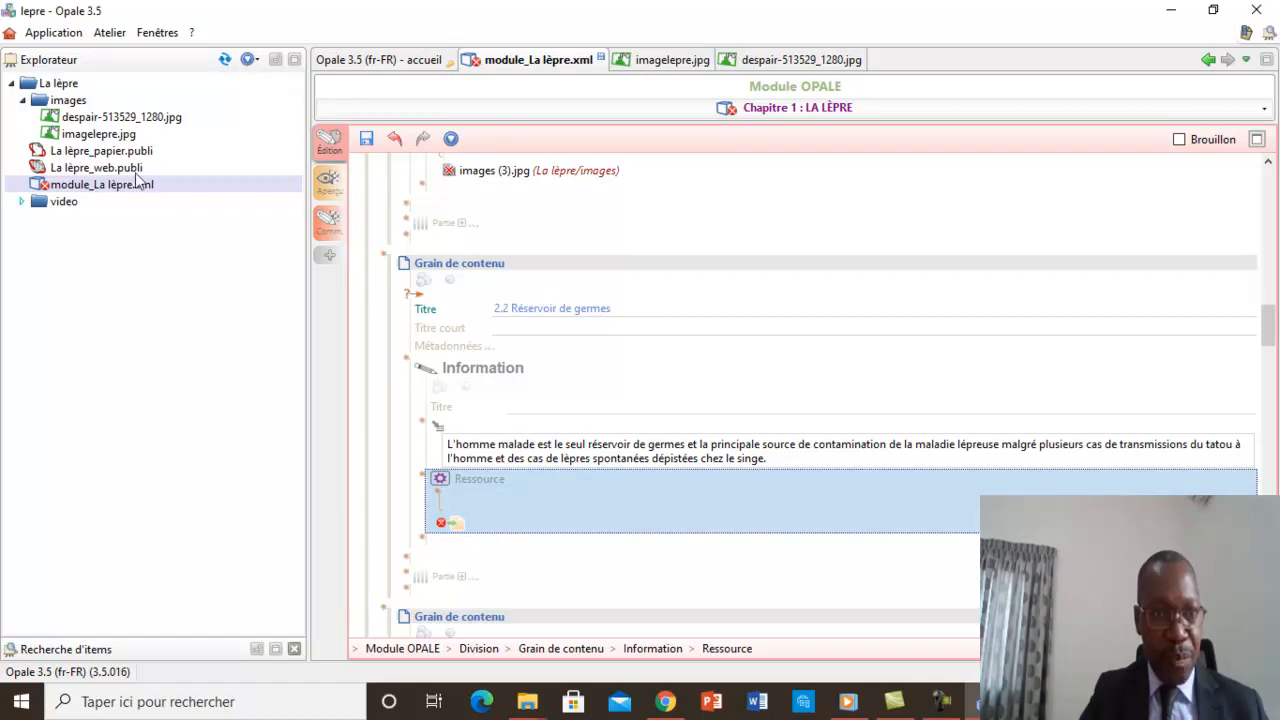
{"action": "left_click_drag", "start_coordinate": [92, 117], "coordinate": [462, 534]}
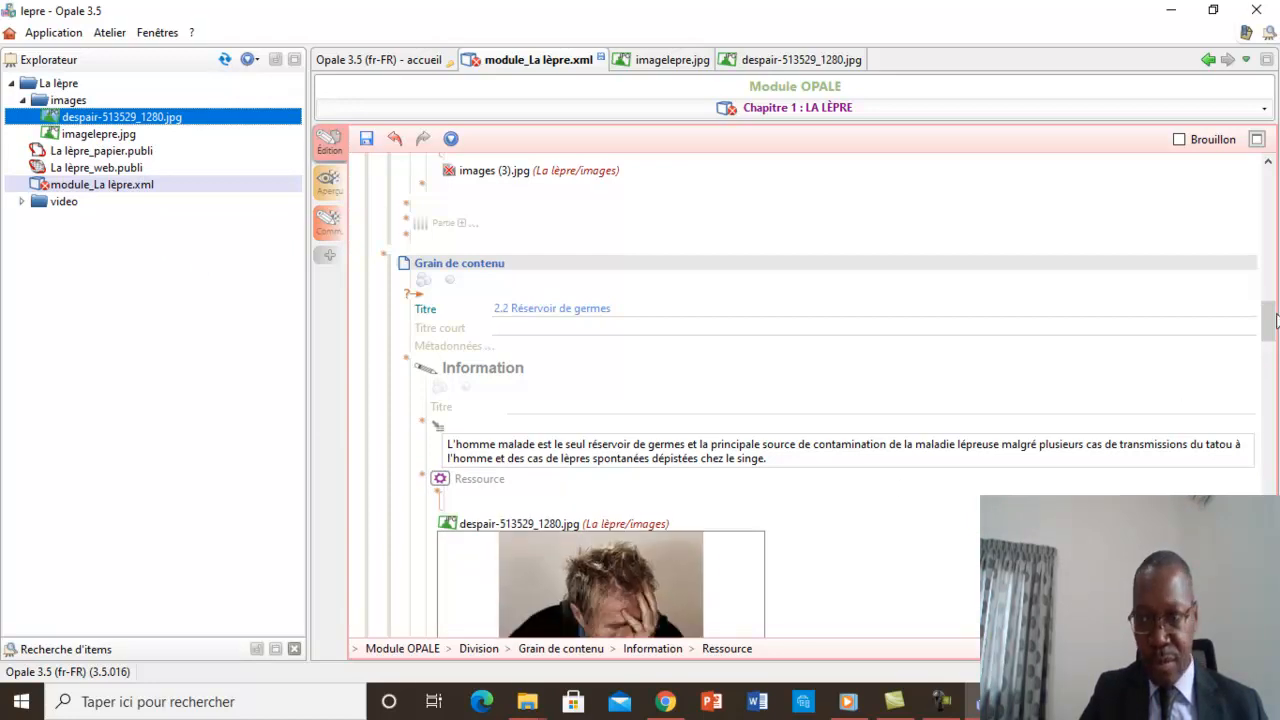
Check the inserted picture, save the module and display its web preview.
{"action": "scroll", "coordinate": [1268, 336], "scroll_direction": "down", "scroll_amount": 2}
{"action": "scroll", "coordinate": [1268, 336], "scroll_direction": "down", "scroll_amount": 3}
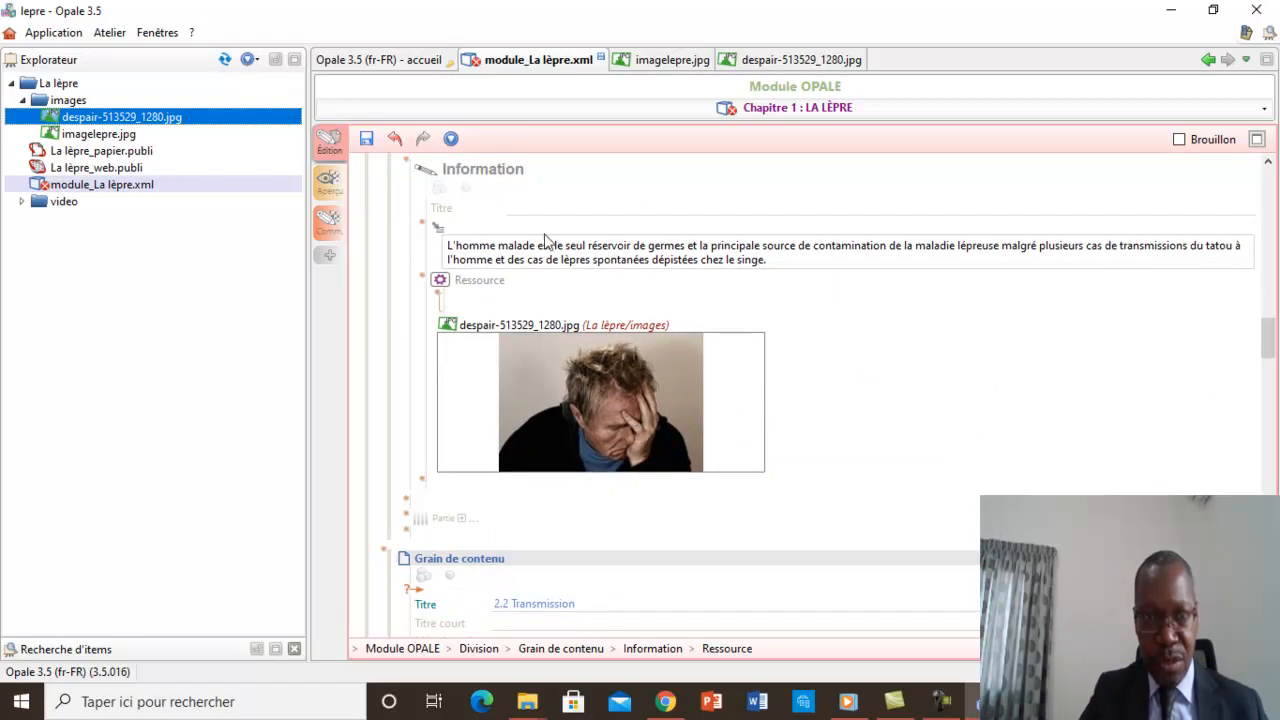
{"action": "left_click", "coordinate": [365, 139]}
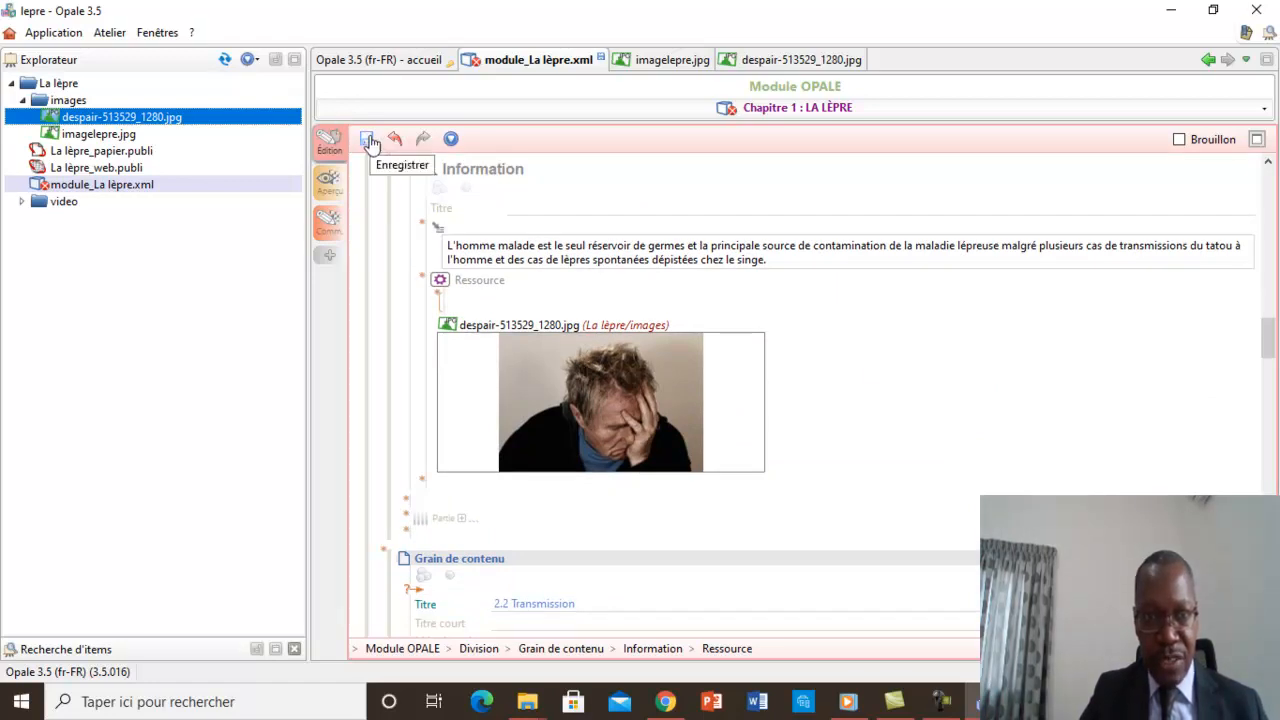
{"action": "left_click", "coordinate": [330, 186]}
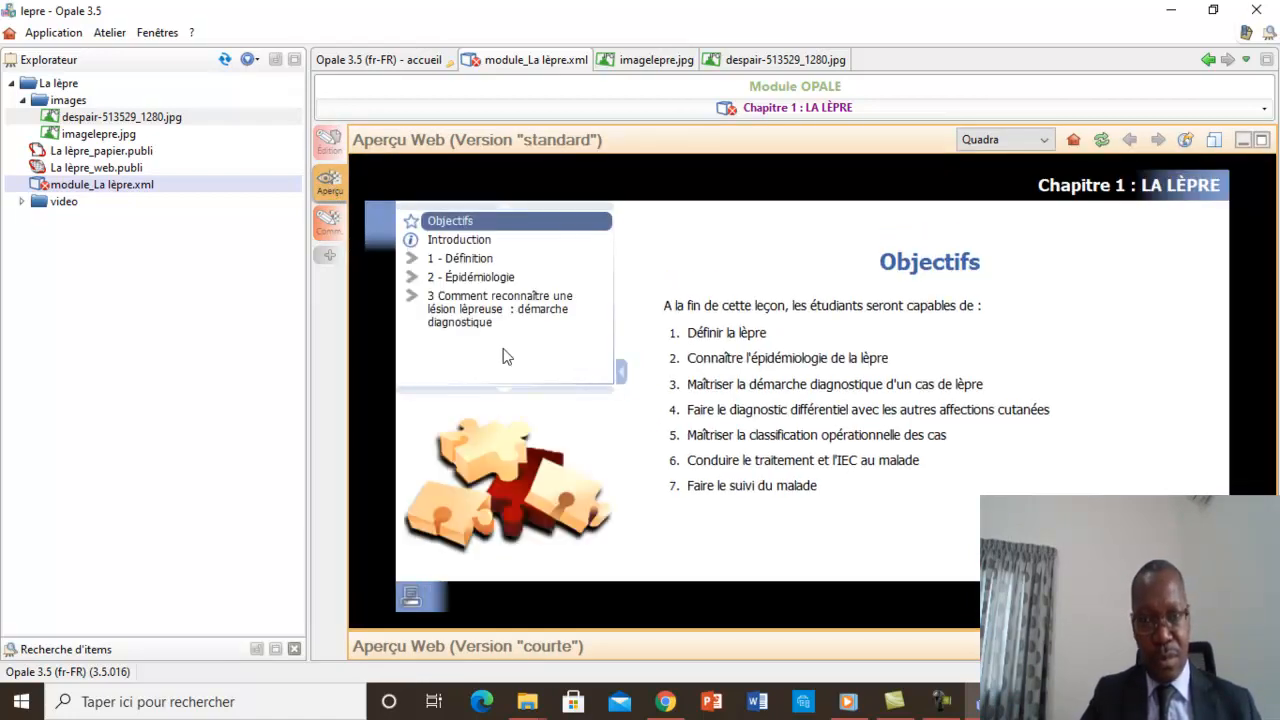
Go through the web preview from the Introduction to the "2.2 Réservoir de germes" page and examine its picture.
{"action": "left_click", "coordinate": [465, 241]}
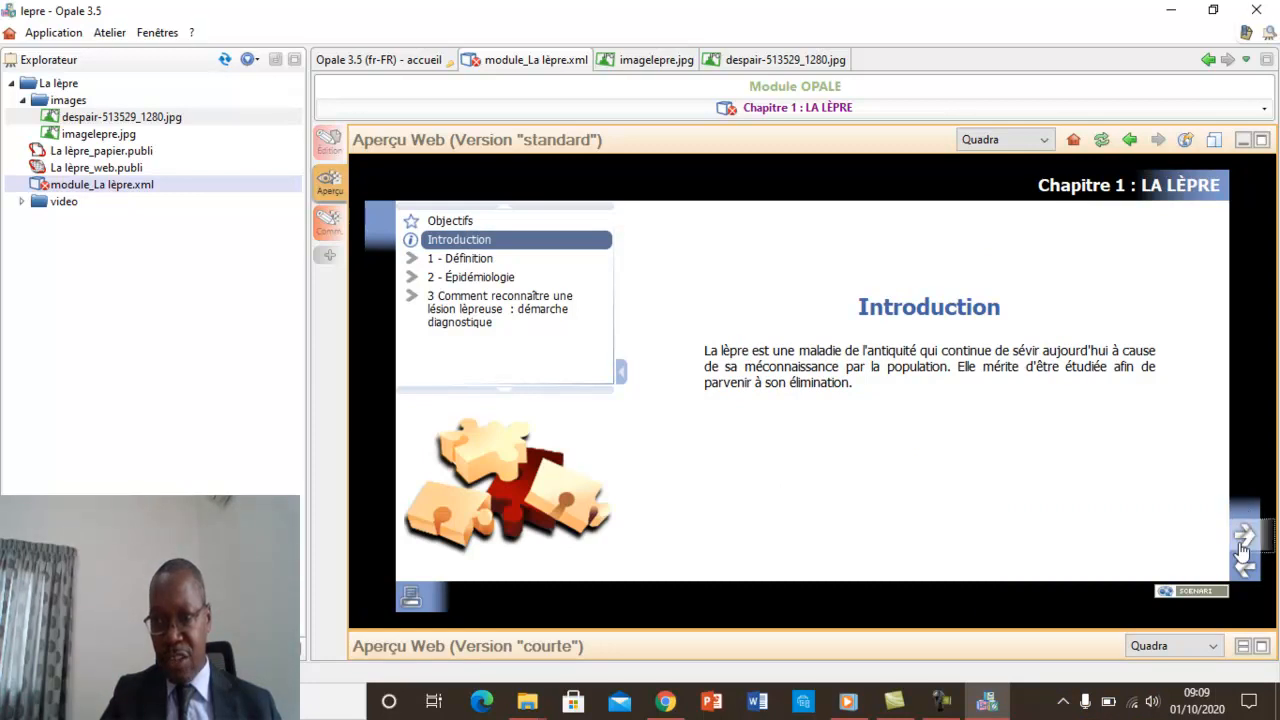
{"action": "left_click", "coordinate": [1243, 547]}
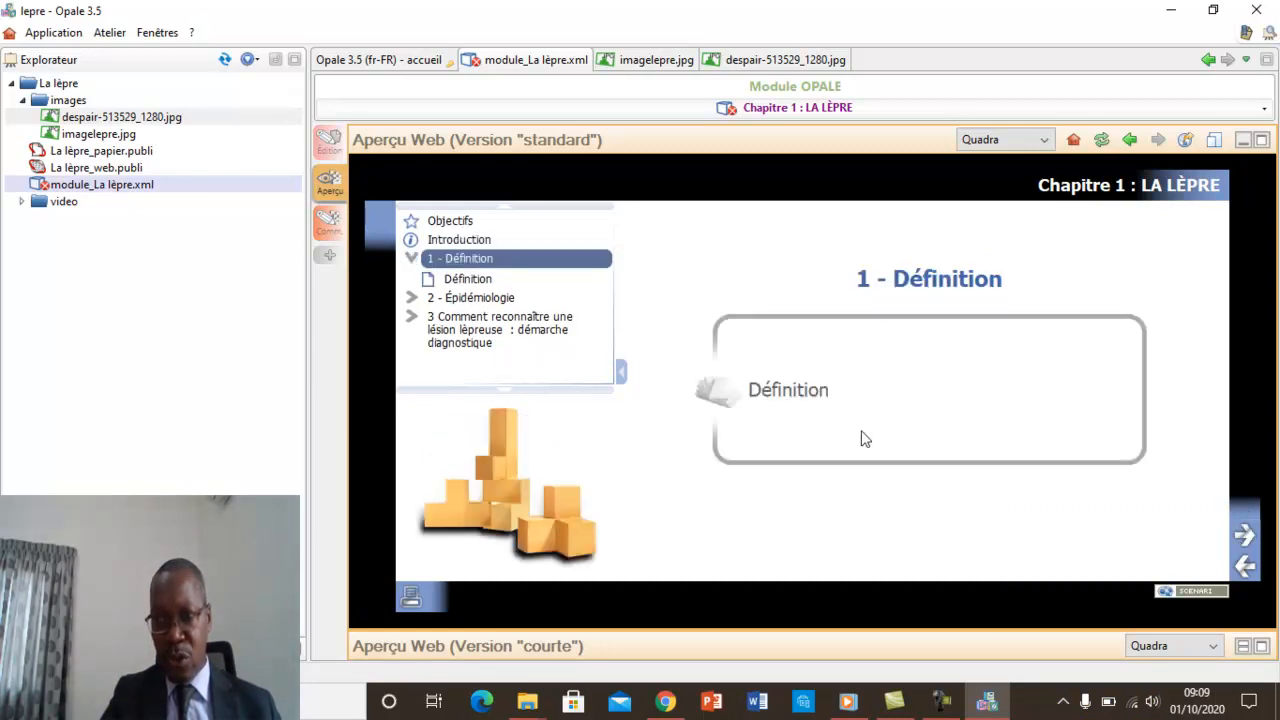
{"action": "left_click", "coordinate": [781, 397]}
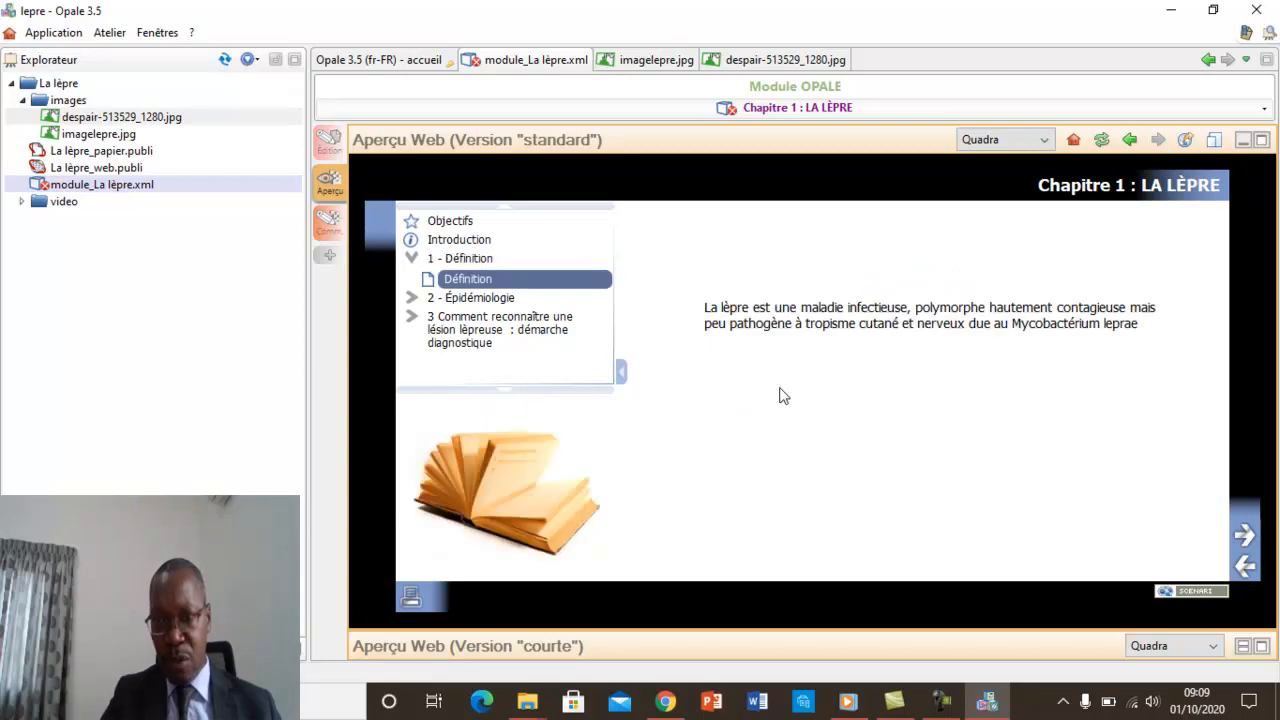
{"action": "left_click", "coordinate": [1244, 537]}
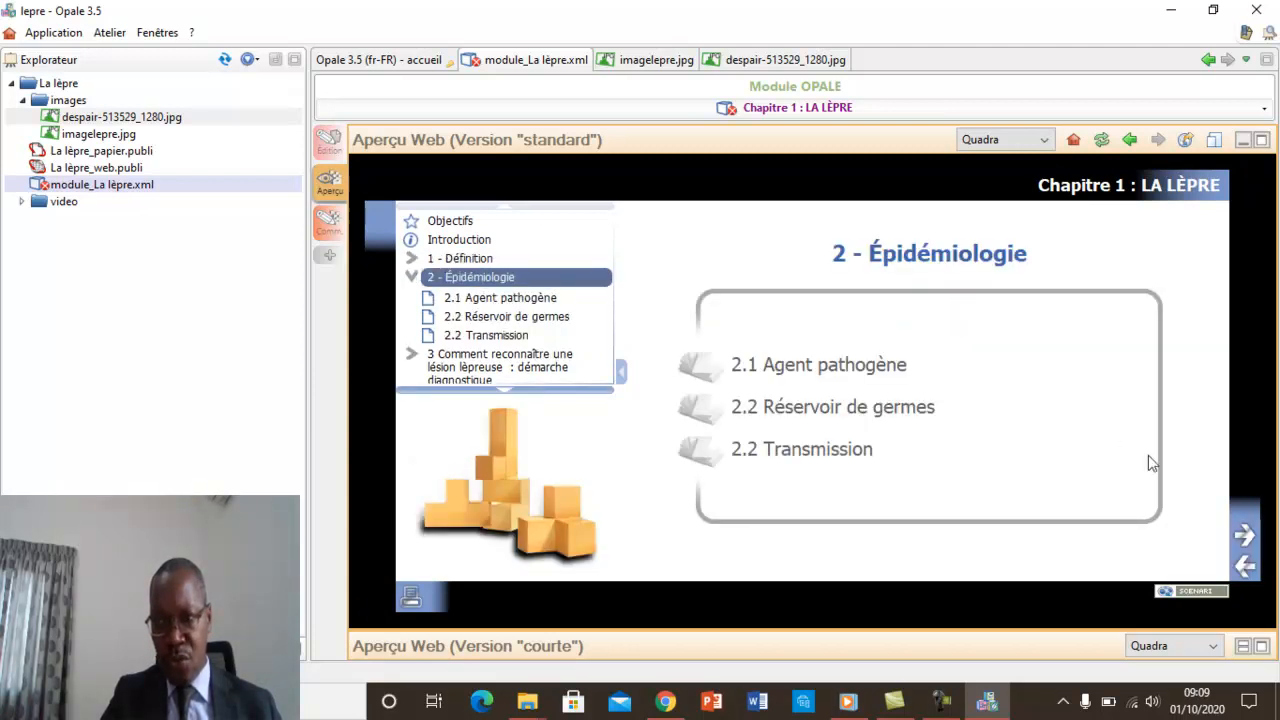
{"action": "left_click", "coordinate": [1244, 537]}
{"action": "left_click", "coordinate": [1244, 535]}
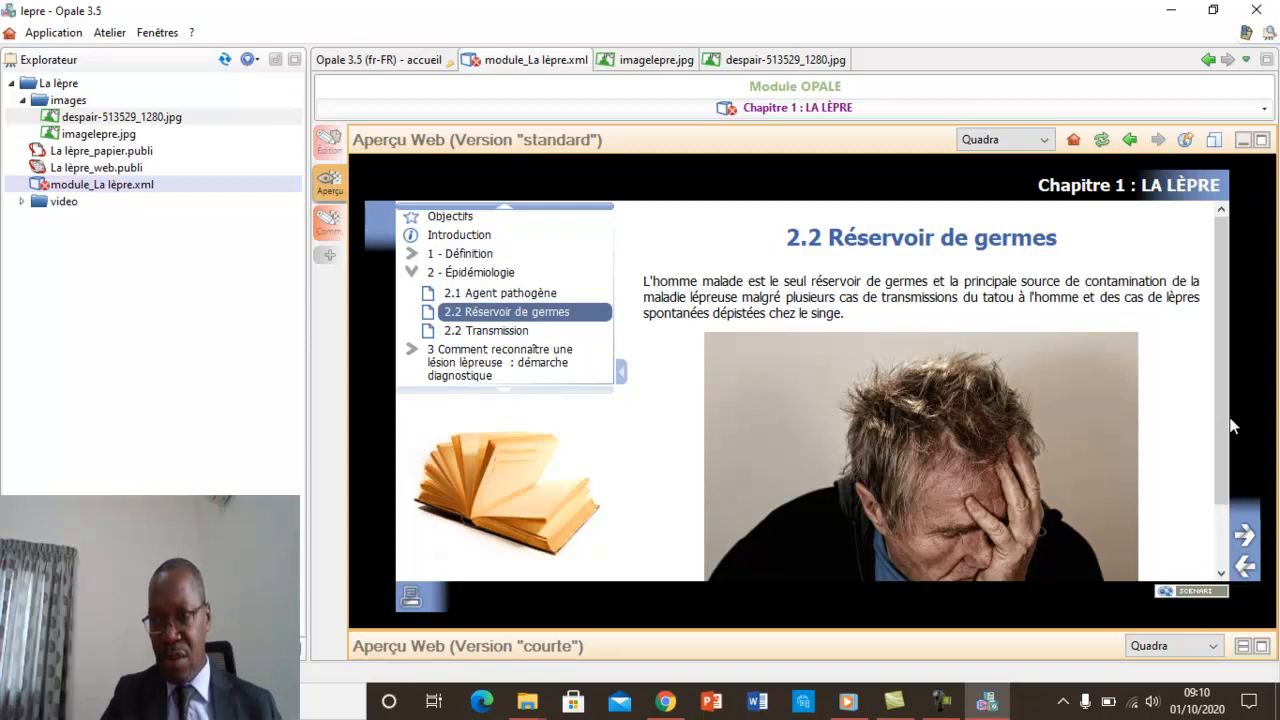
{"action": "scroll", "coordinate": [1219, 488], "scroll_direction": "down", "scroll_amount": 1}
{"action": "left_click_drag", "start_coordinate": [1218, 500], "coordinate": [1224, 323]}
{"action": "left_click", "coordinate": [1224, 323]}
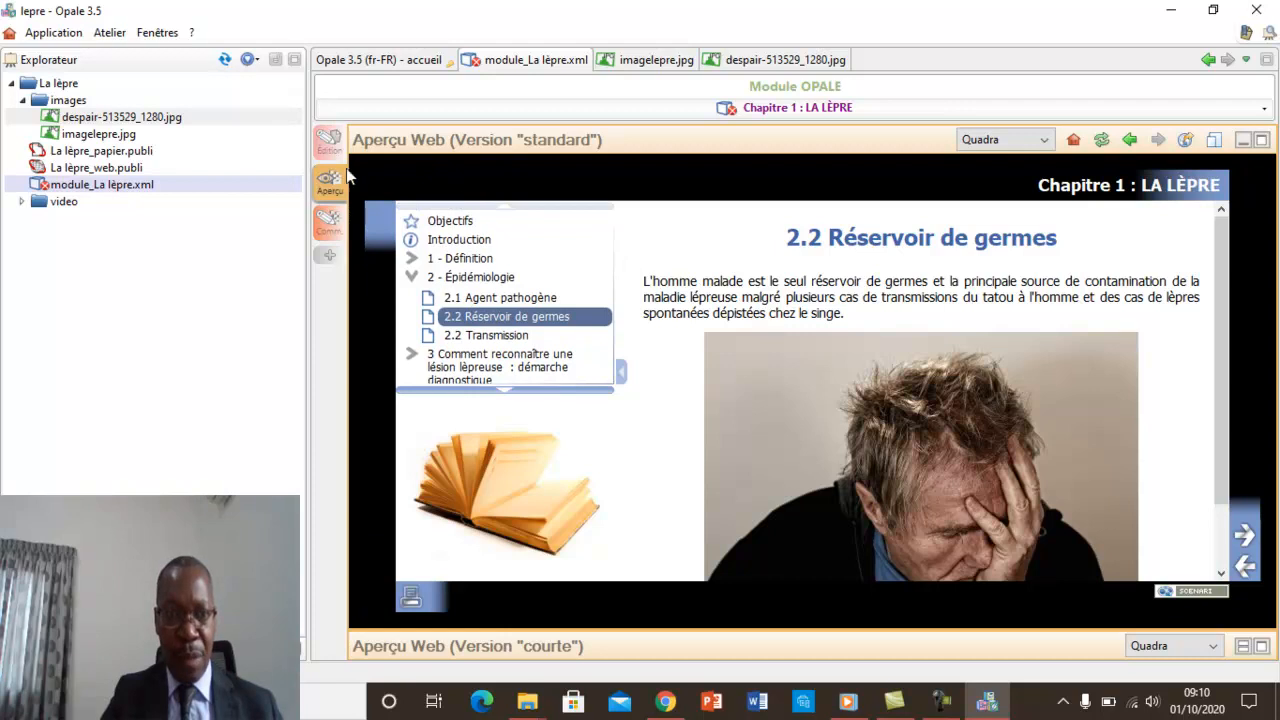
Reduce the normal size of the despair-513529_1280.jpg image to about 30,9 % (65,9 mm).
{"action": "left_click", "coordinate": [327, 143]}
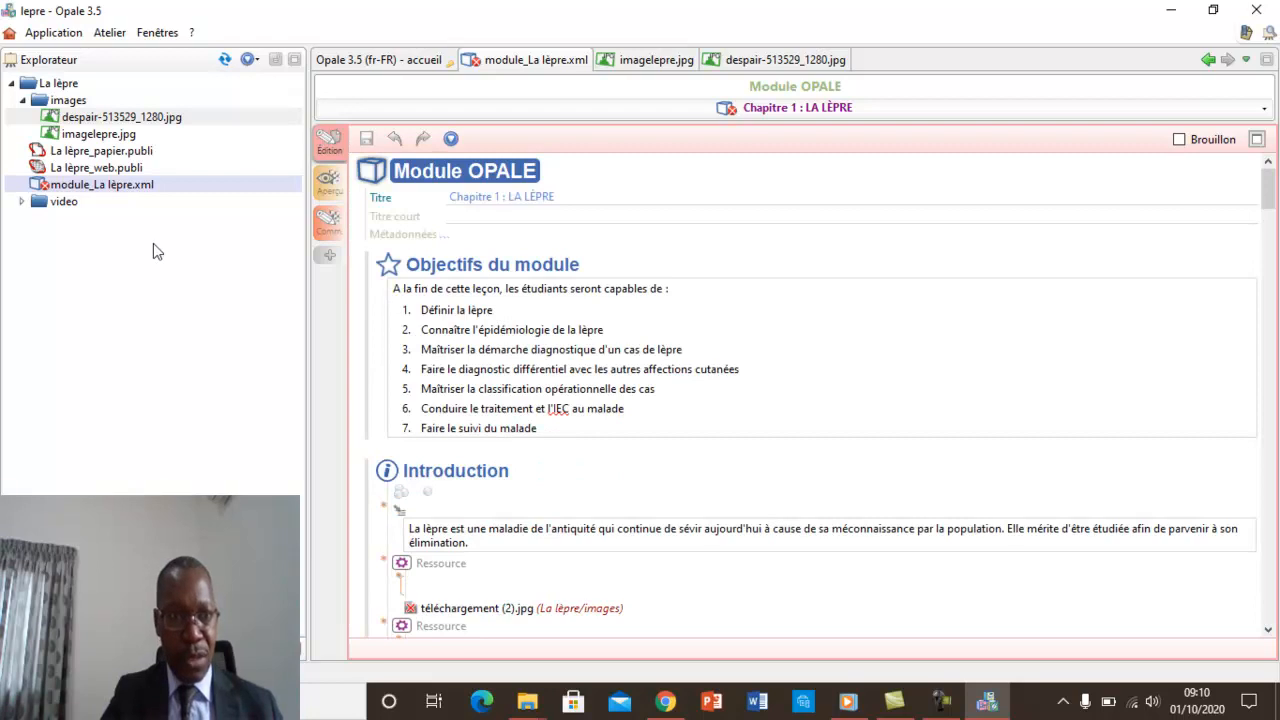
{"action": "double_click", "coordinate": [108, 118]}
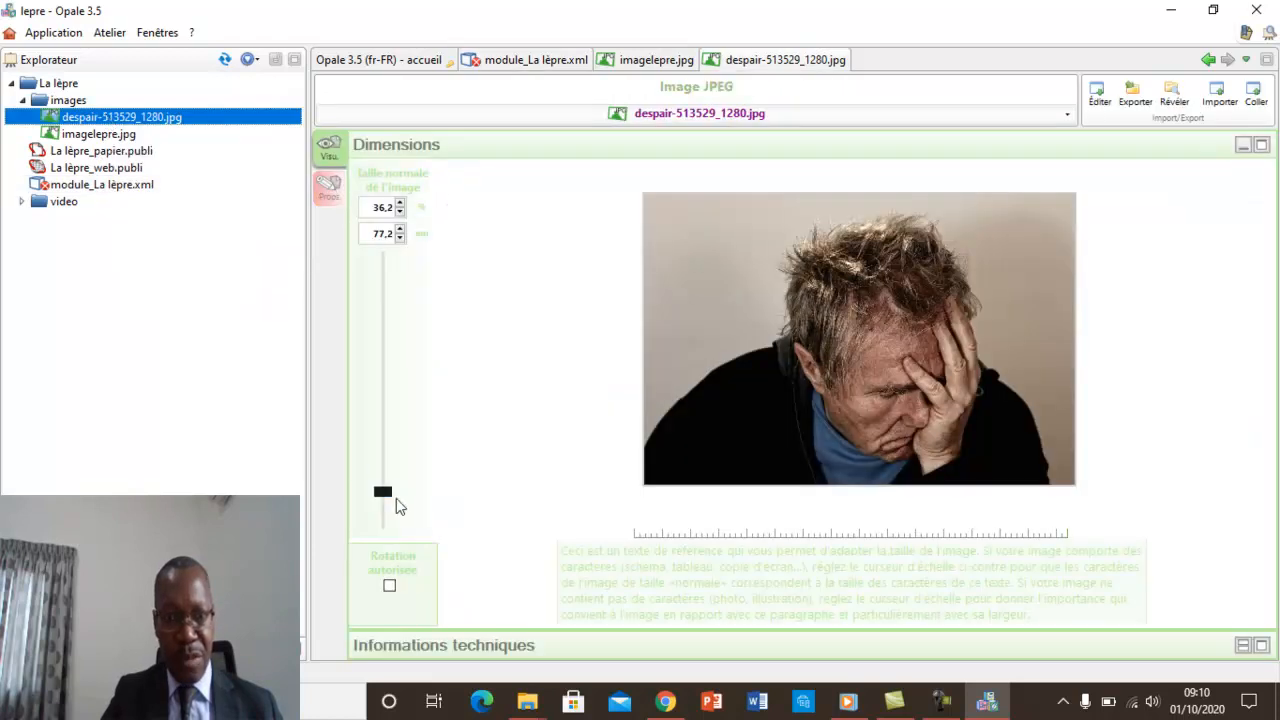
{"action": "left_click", "coordinate": [388, 495]}
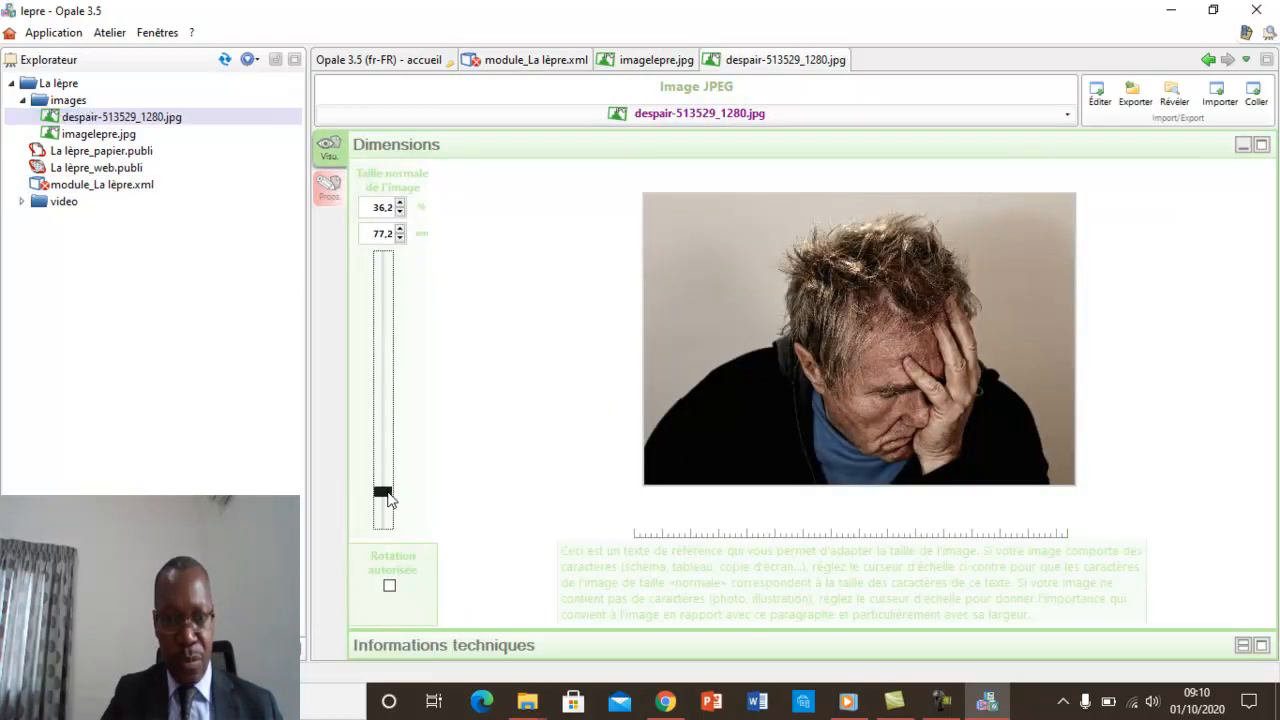
{"action": "left_click_drag", "start_coordinate": [390, 500], "coordinate": [390, 505]}
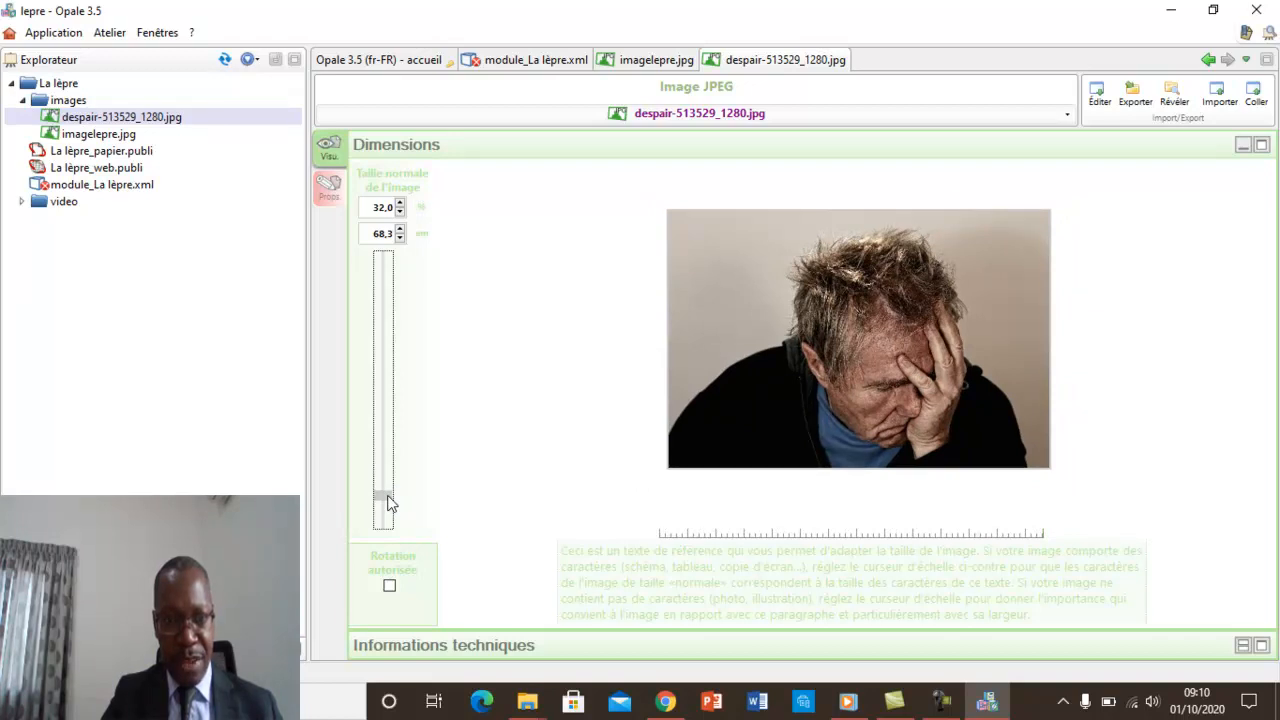
{"action": "left_click_drag", "start_coordinate": [388, 503], "coordinate": [388, 504]}
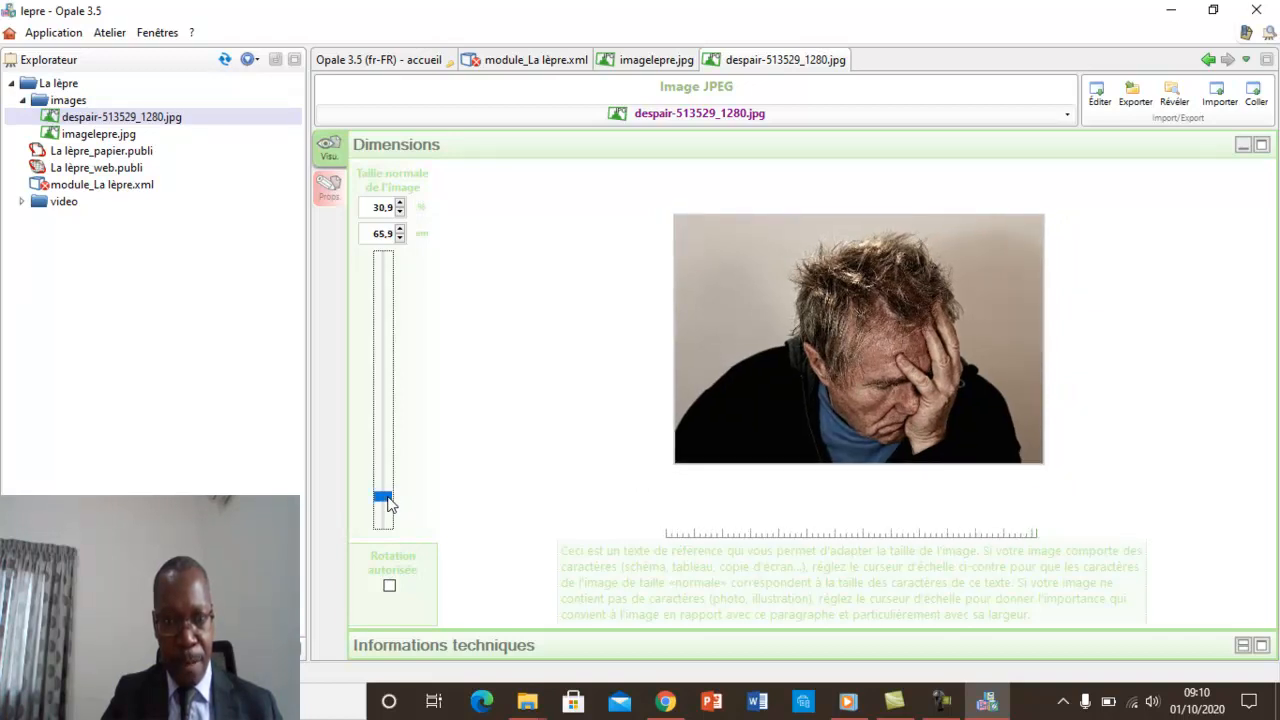
Preview module_La lèpre.xml again and check the resized picture on the "2.2 Réservoir de germes" page.
{"action": "double_click", "coordinate": [528, 60]}
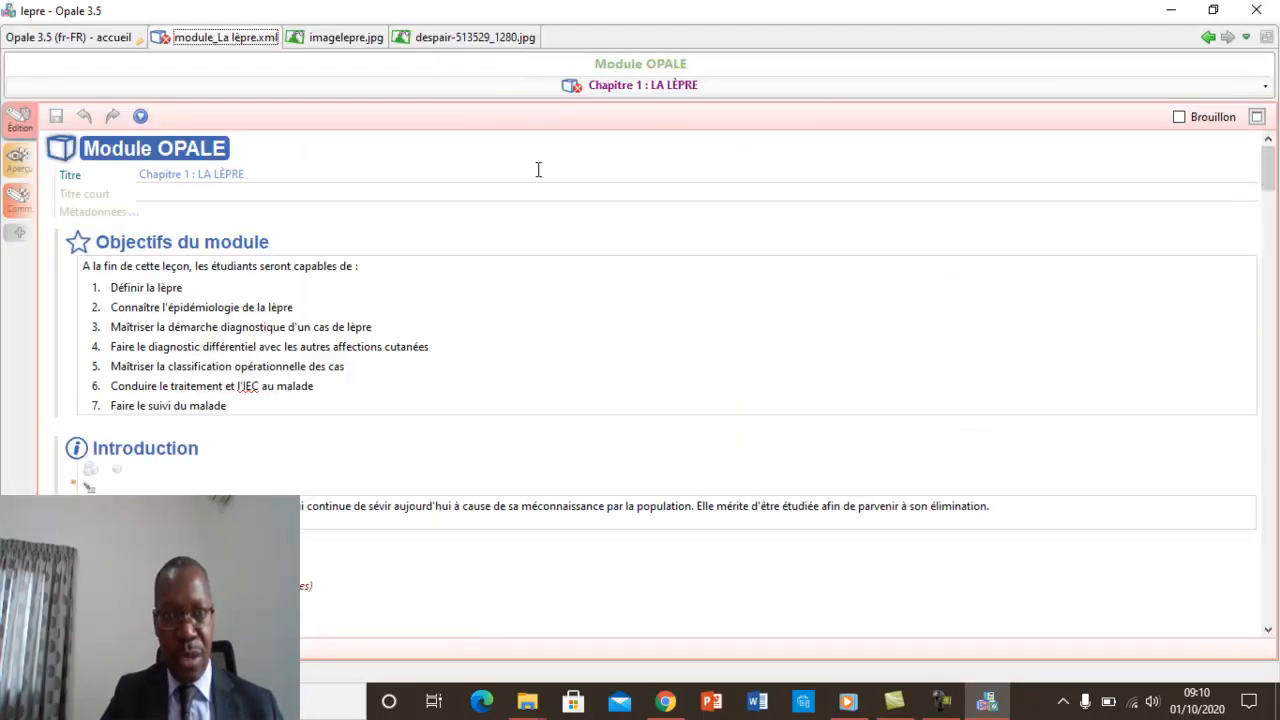
{"action": "double_click", "coordinate": [463, 40]}
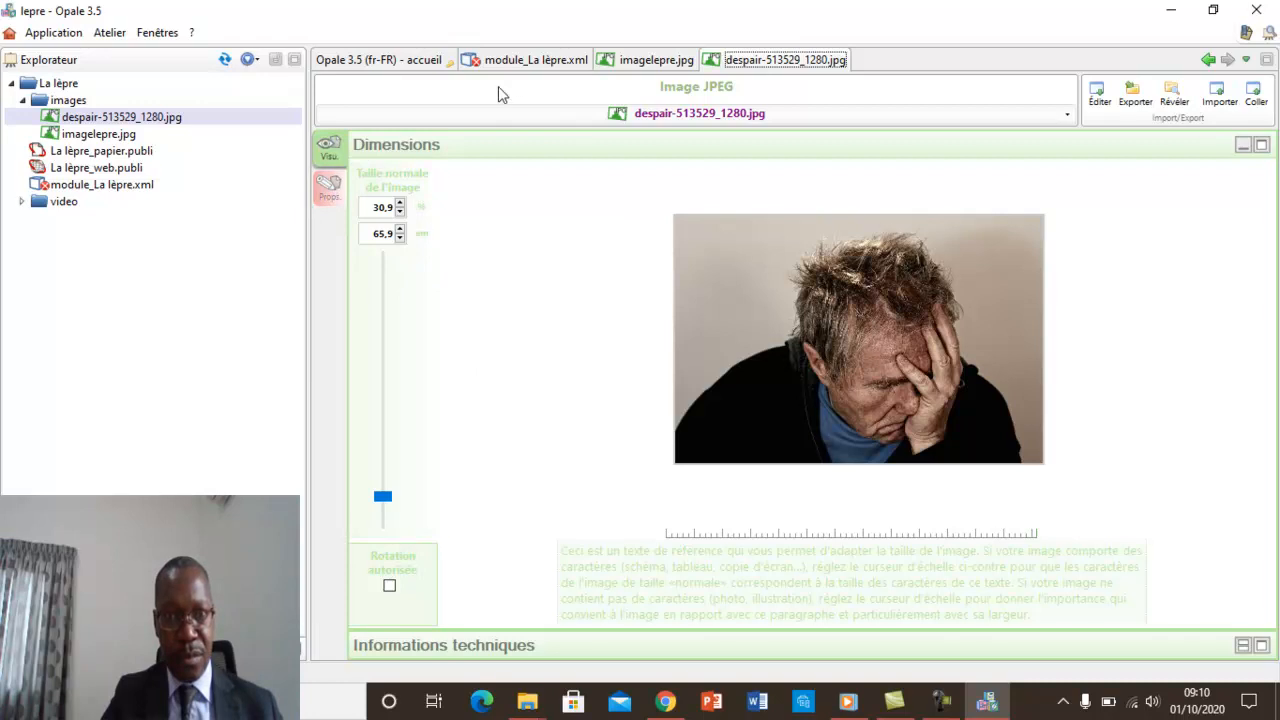
{"action": "left_click", "coordinate": [524, 62]}
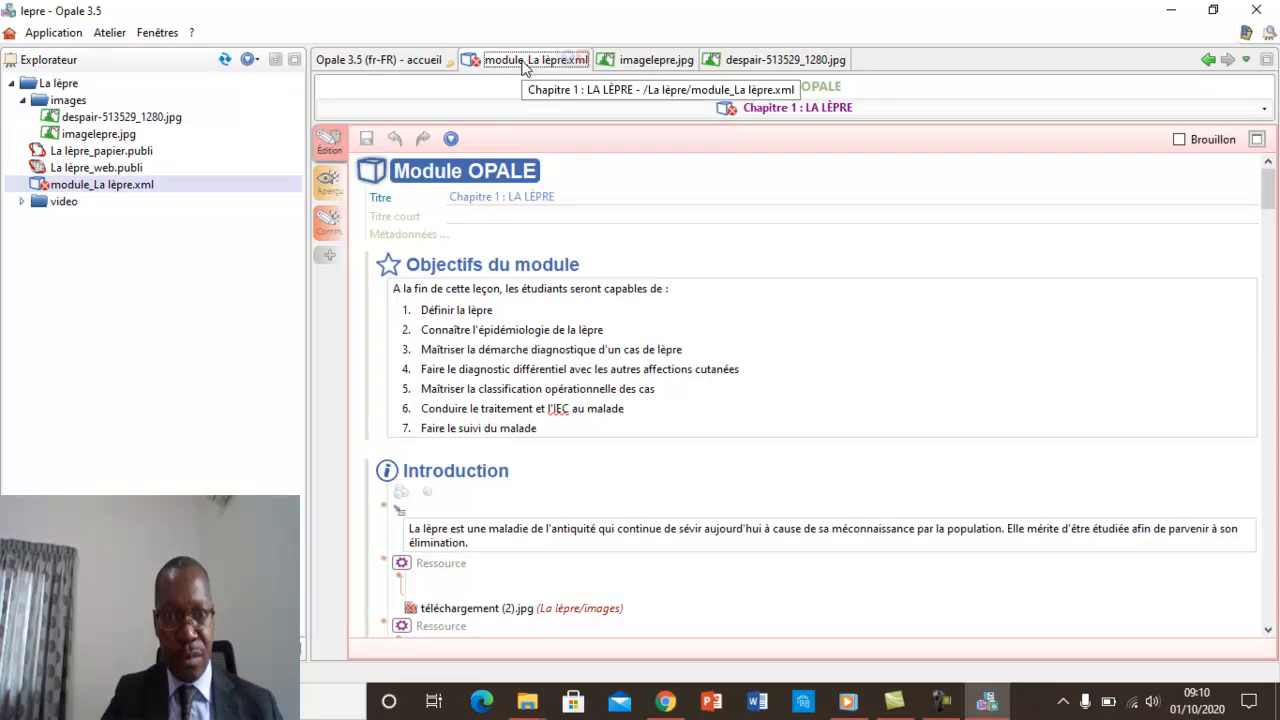
{"action": "left_click", "coordinate": [327, 186]}
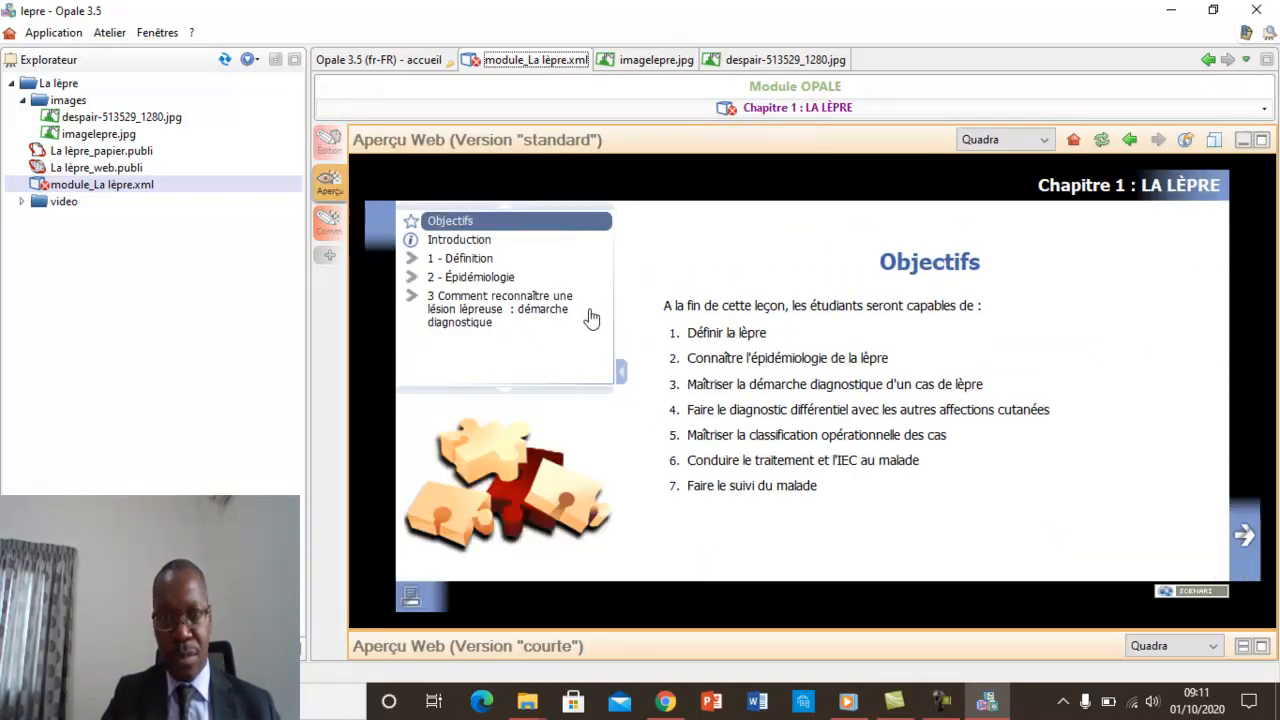
{"action": "left_click", "coordinate": [470, 277]}
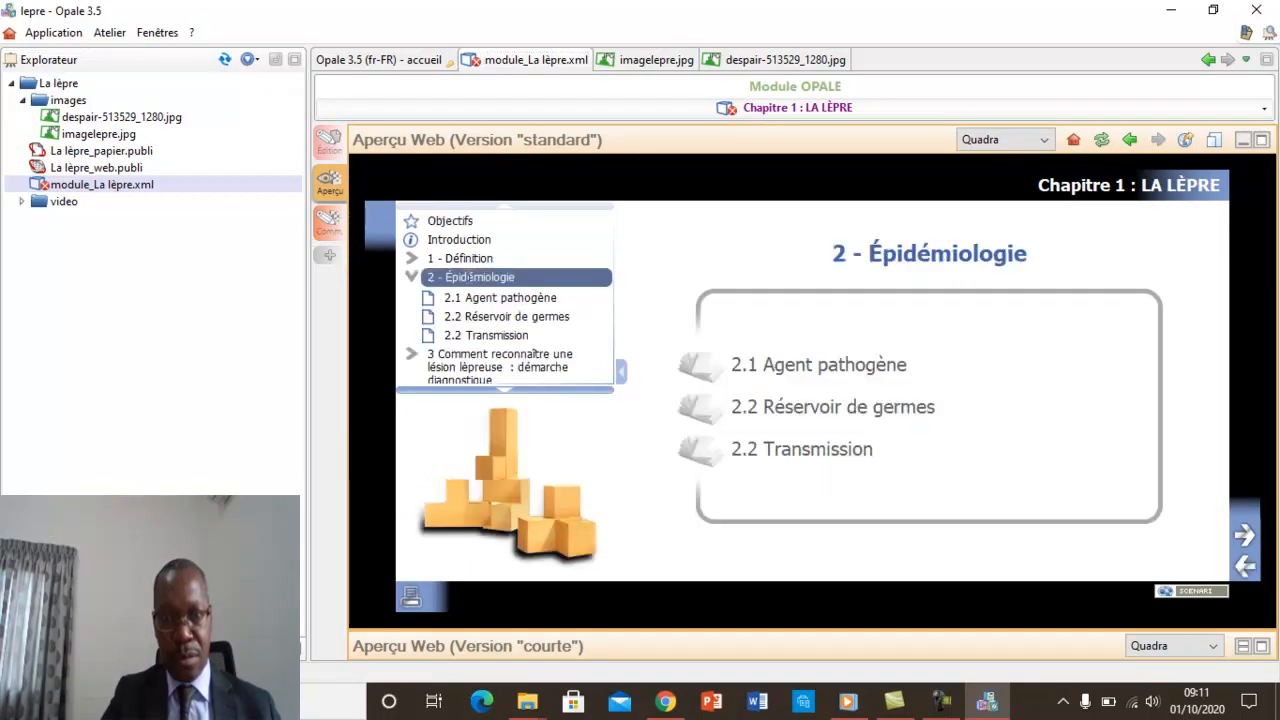
{"action": "left_click", "coordinate": [824, 411]}
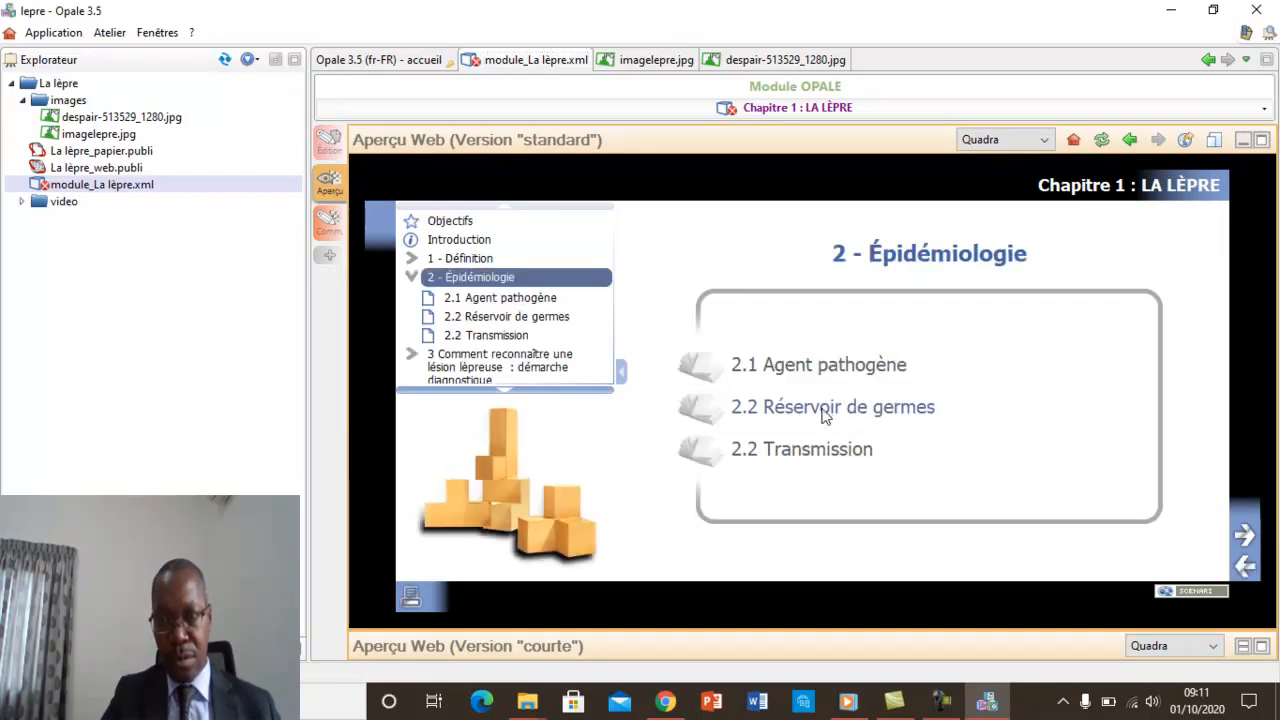
{"action": "mouse_move", "coordinate": [1222, 345]}
{"action": "left_mouse_down"}
{"action": "mouse_move", "coordinate": [1219, 394]}
{"action": "mouse_move", "coordinate": [1221, 335]}
{"action": "left_mouse_up"}
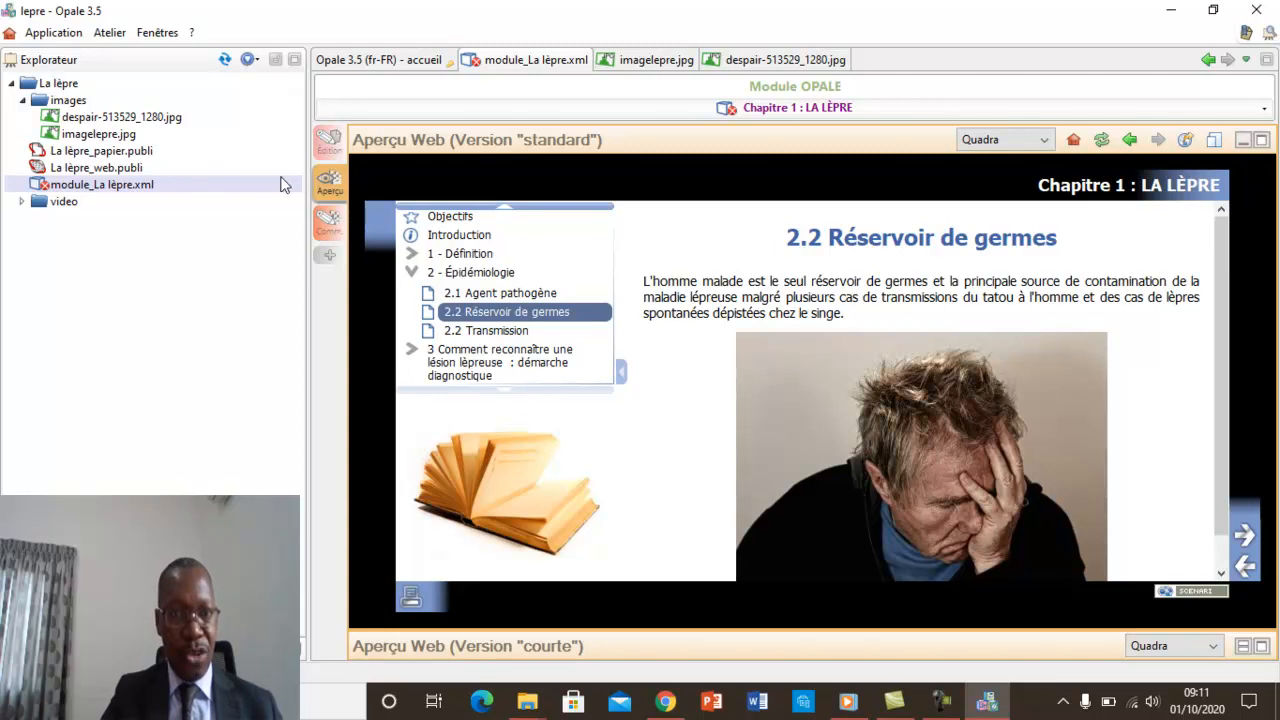
In the module's edit view, add a Ressource above the "3.1 Interroger la personne" text and link imagelepre.jpg to it.
{"action": "left_click", "coordinate": [331, 146]}
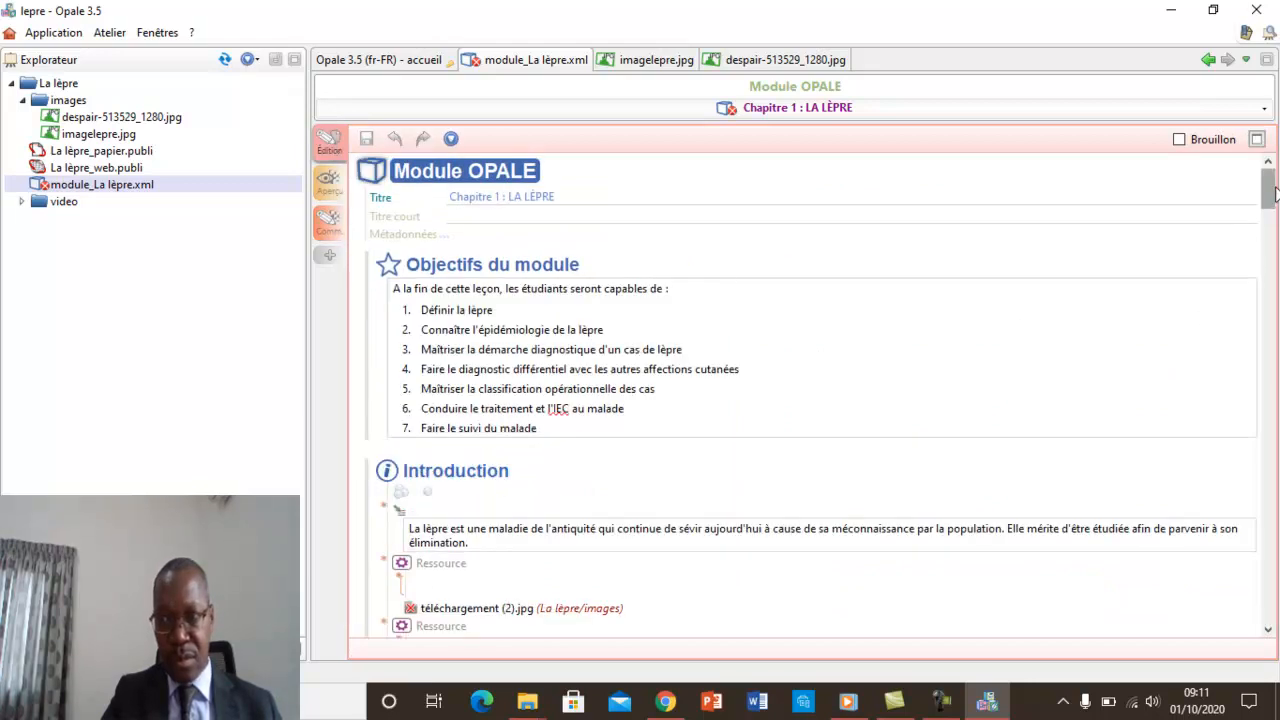
{"action": "left_click_drag", "start_coordinate": [1273, 192], "coordinate": [1277, 405]}
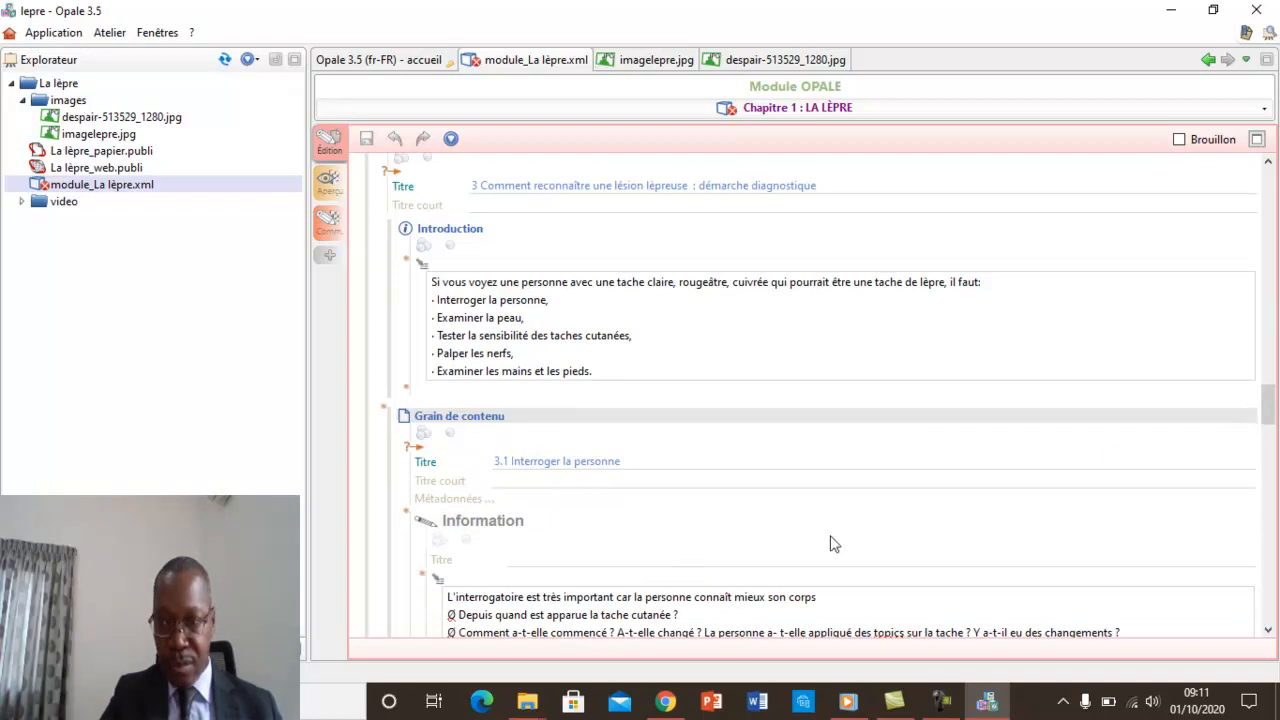
{"action": "left_click_drag", "start_coordinate": [1270, 417], "coordinate": [1272, 428]}
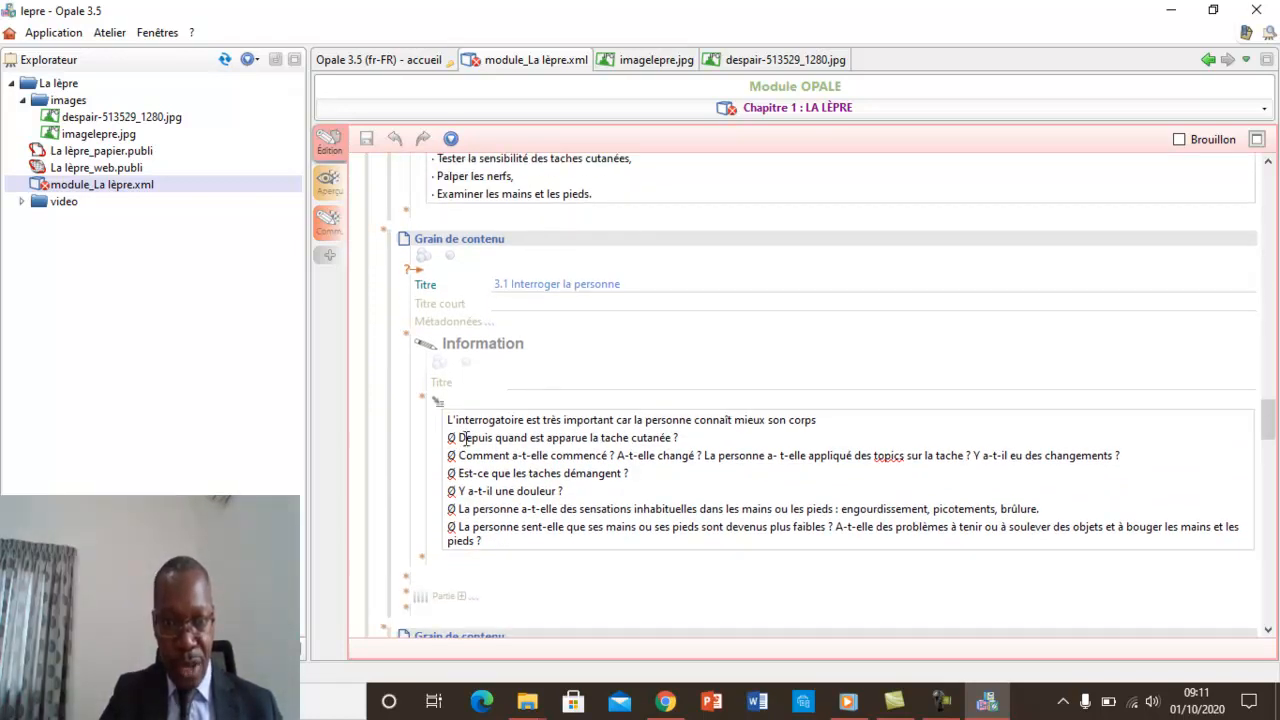
{"action": "left_click", "coordinate": [424, 401]}
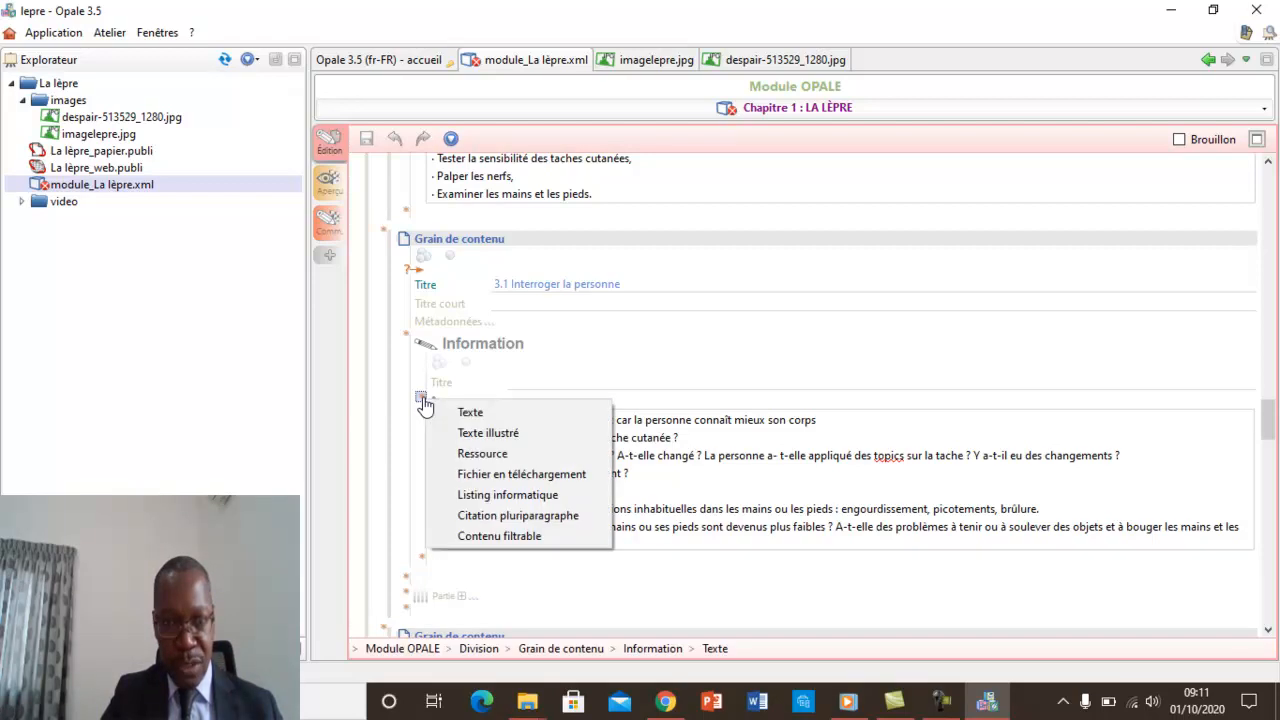
{"action": "left_click", "coordinate": [483, 454]}
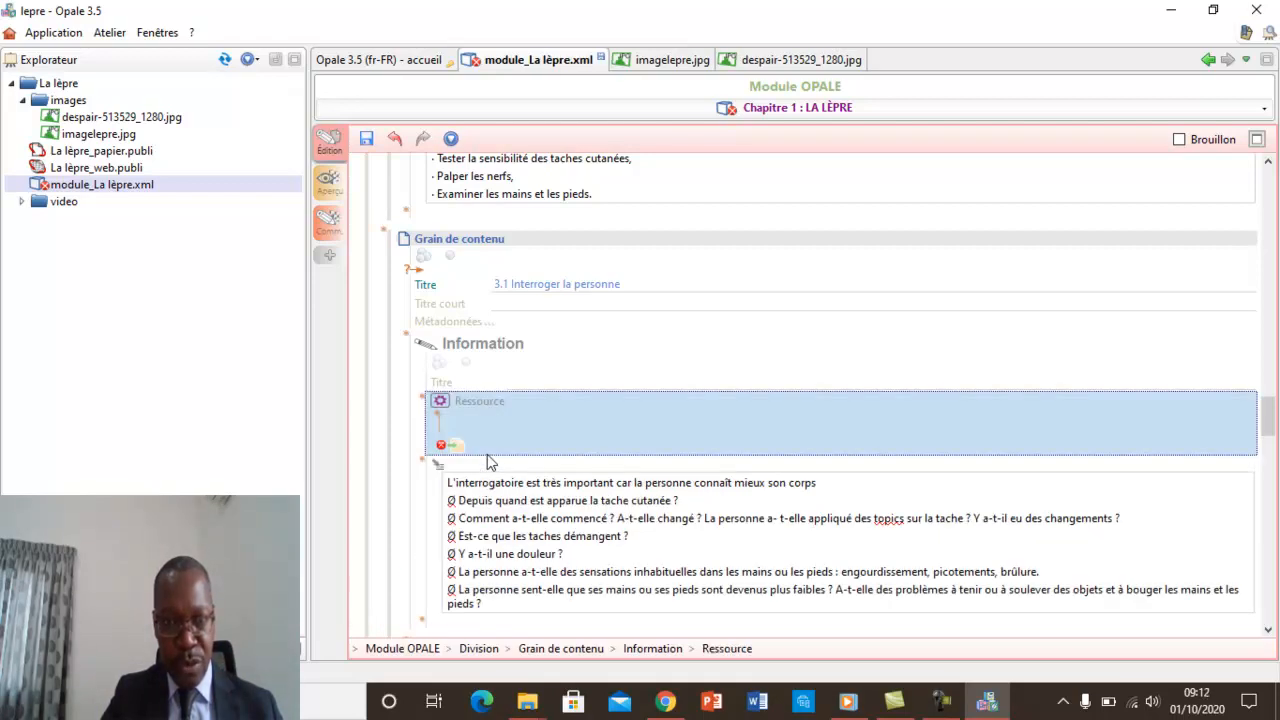
{"action": "left_click", "coordinate": [88, 136]}
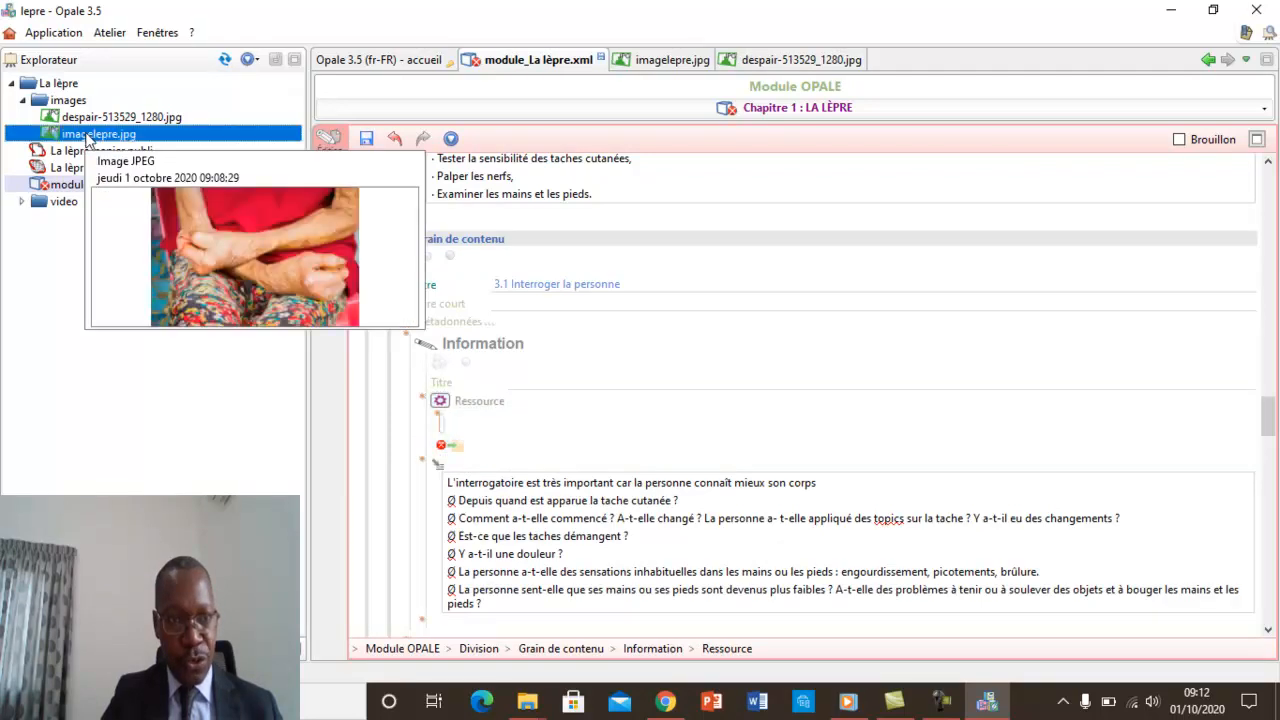
{"action": "left_click_drag", "start_coordinate": [90, 155], "coordinate": [130, 258]}
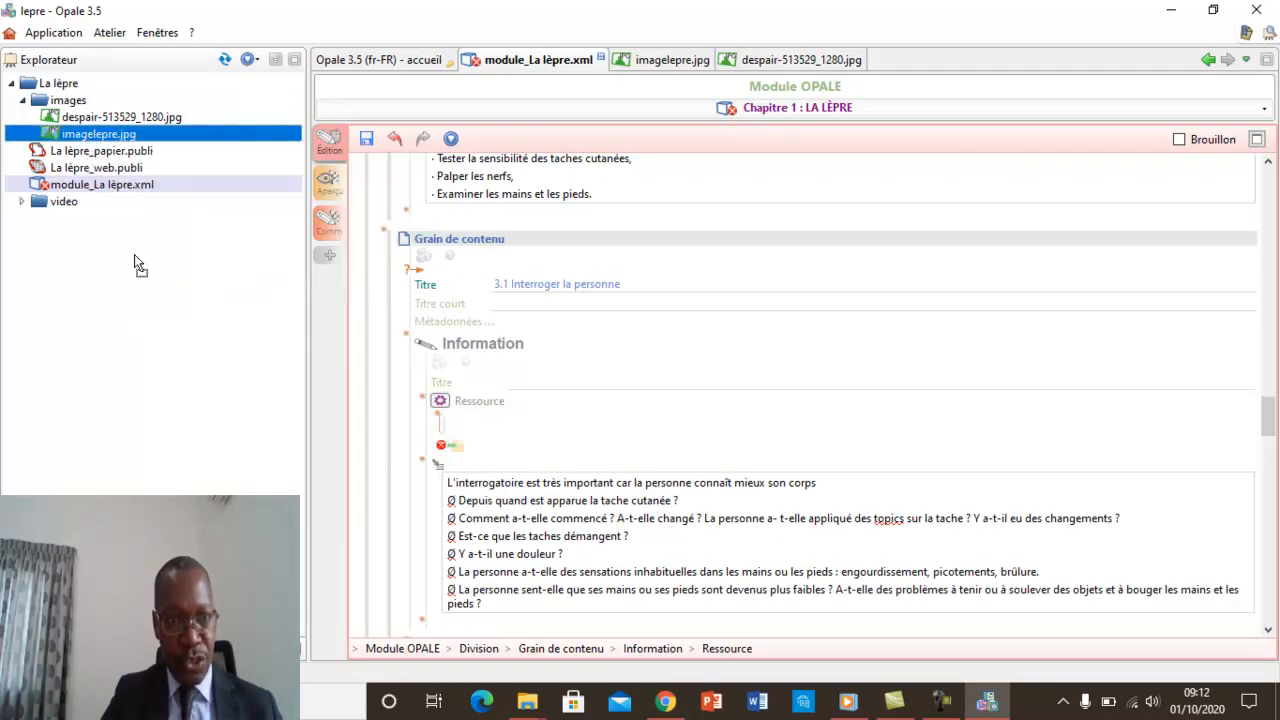
{"action": "left_click_drag", "start_coordinate": [289, 345], "coordinate": [460, 452]}
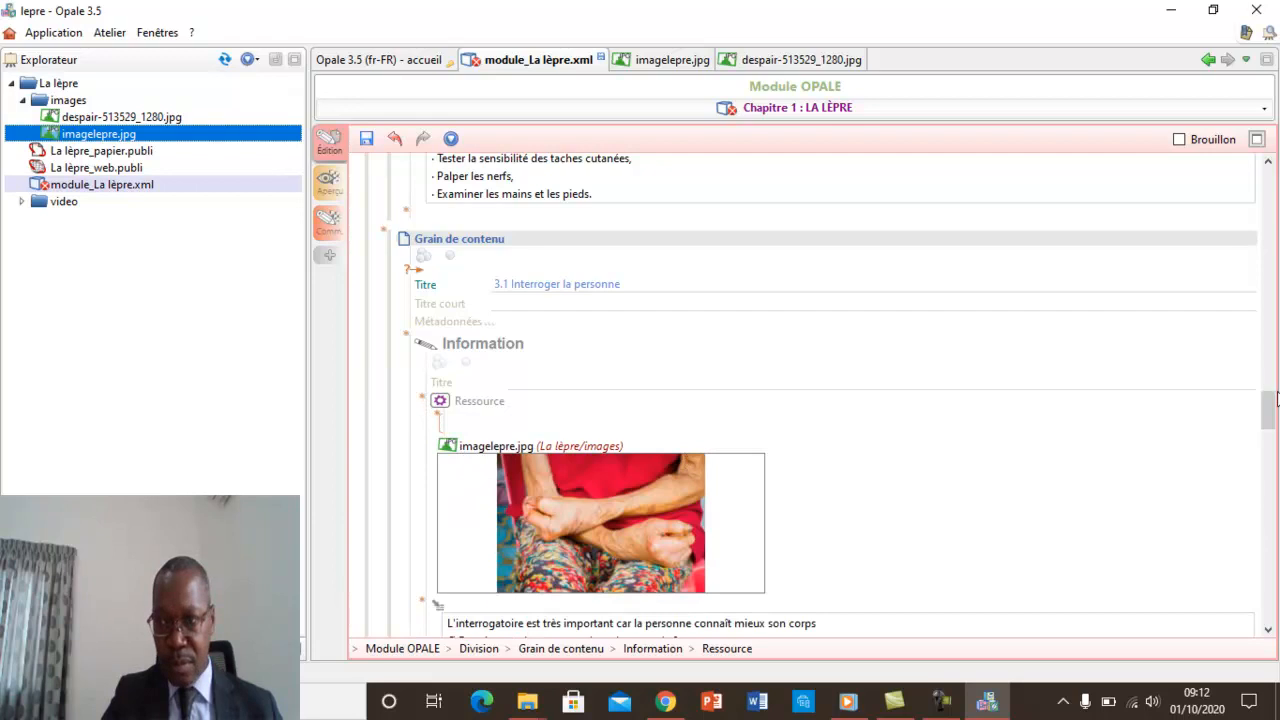
Save the module and check the "3.1 Interroger la personne" page in its web preview.
{"action": "left_click", "coordinate": [367, 141]}
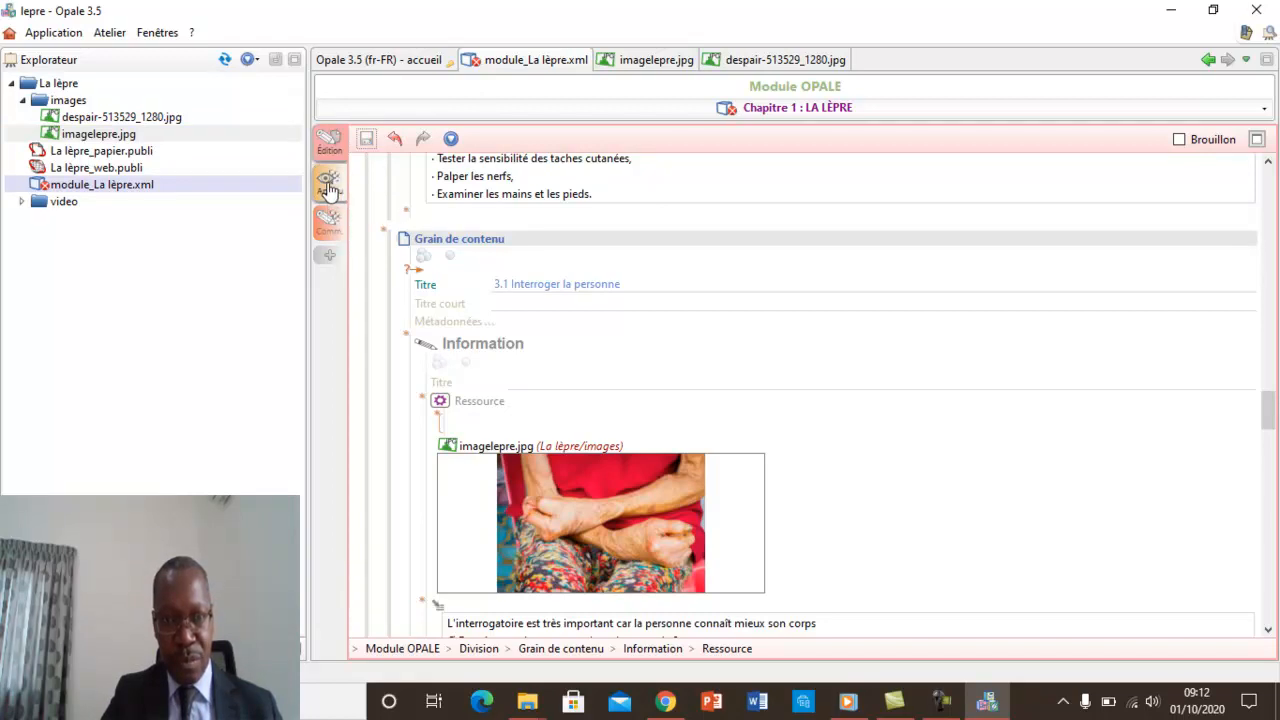
{"action": "left_click", "coordinate": [329, 187]}
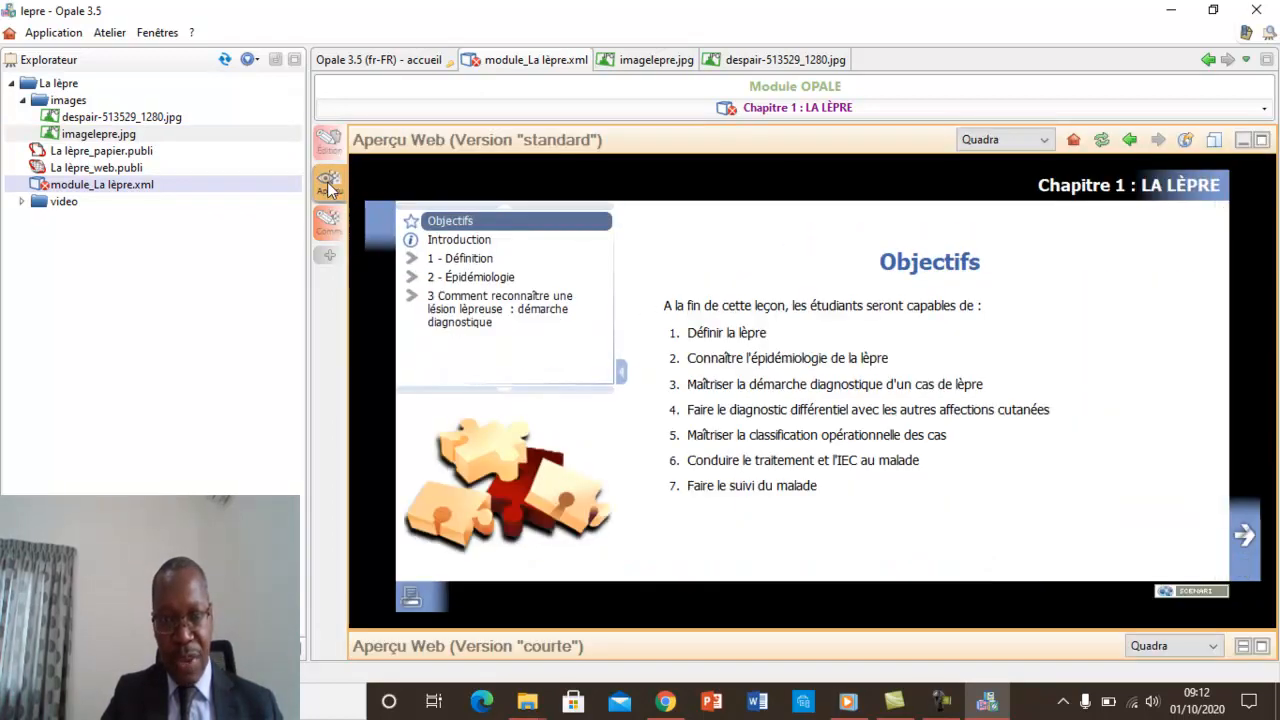
{"action": "left_click", "coordinate": [478, 310]}
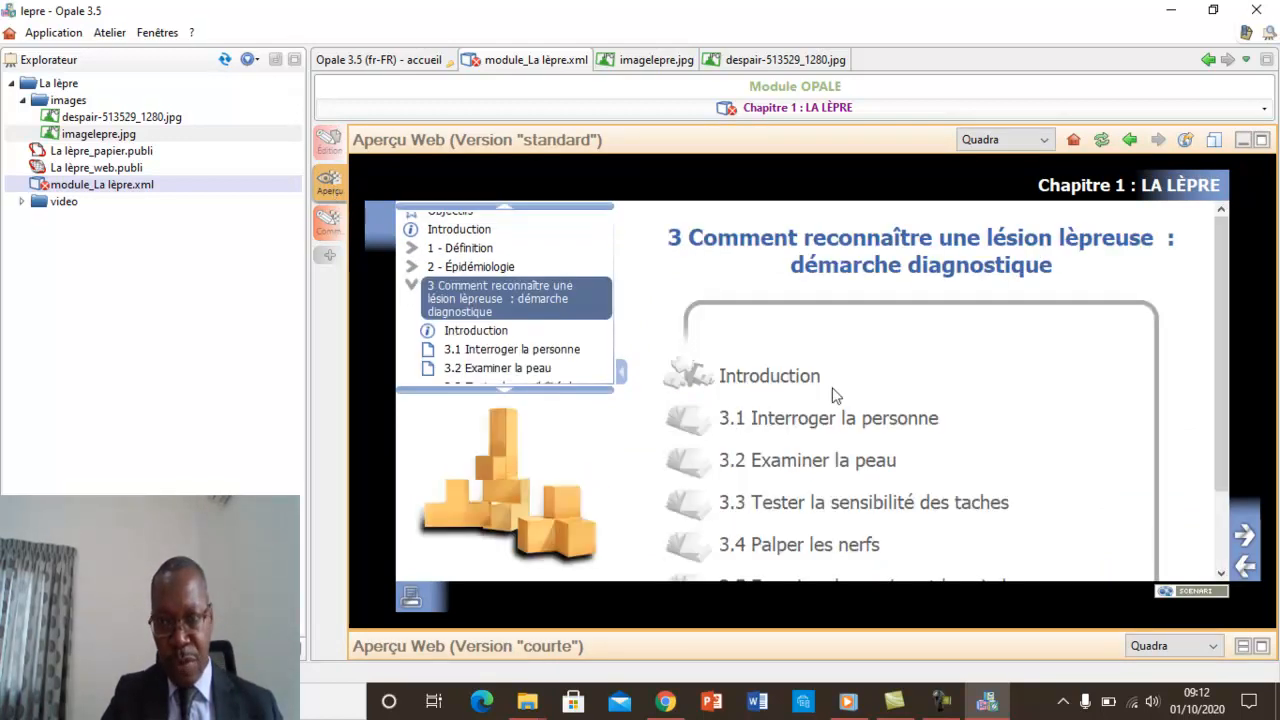
{"action": "left_click", "coordinate": [805, 420]}
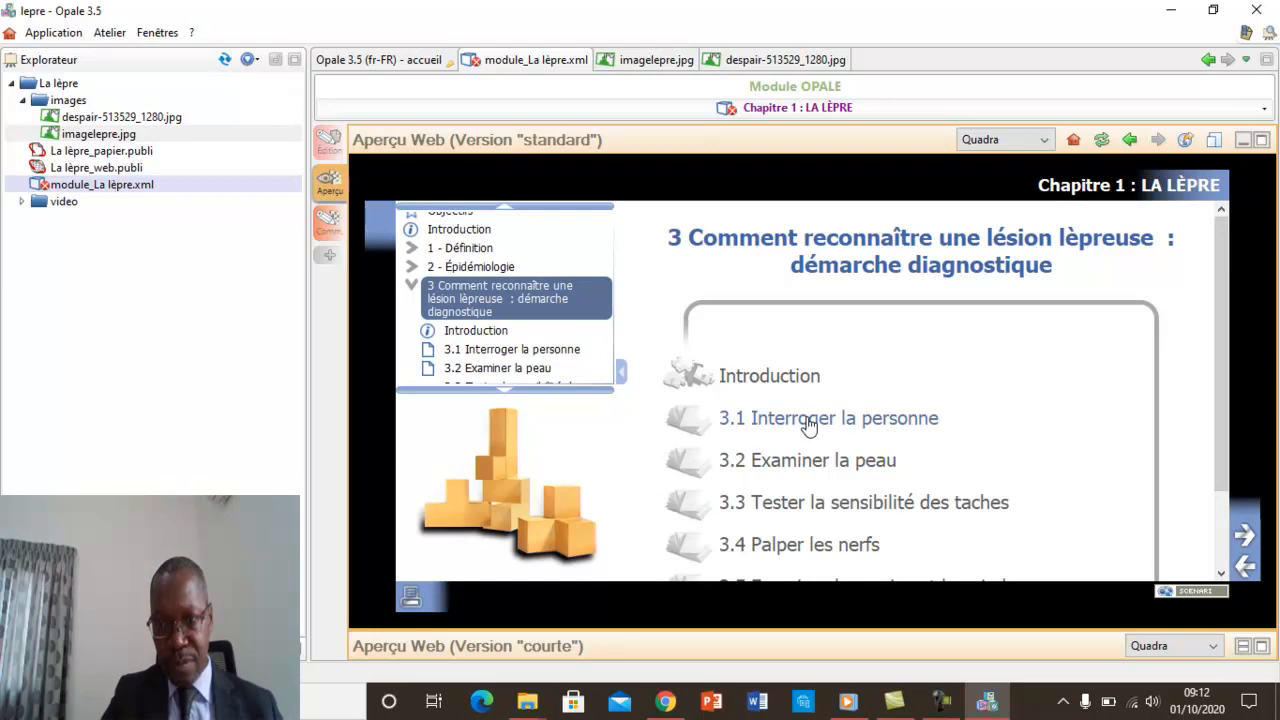
{"action": "mouse_move", "coordinate": [1224, 349]}
{"action": "left_mouse_down"}
{"action": "mouse_move", "coordinate": [1223, 409]}
{"action": "mouse_move", "coordinate": [1223, 326]}
{"action": "left_mouse_up"}
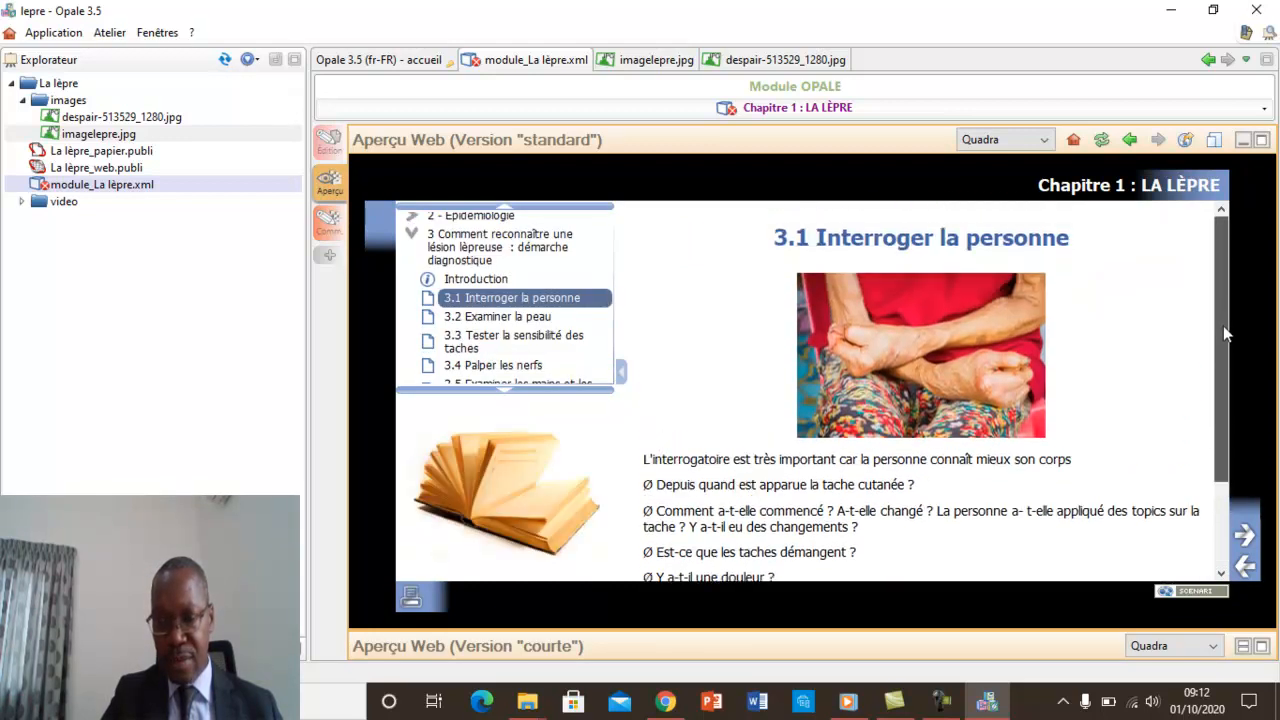